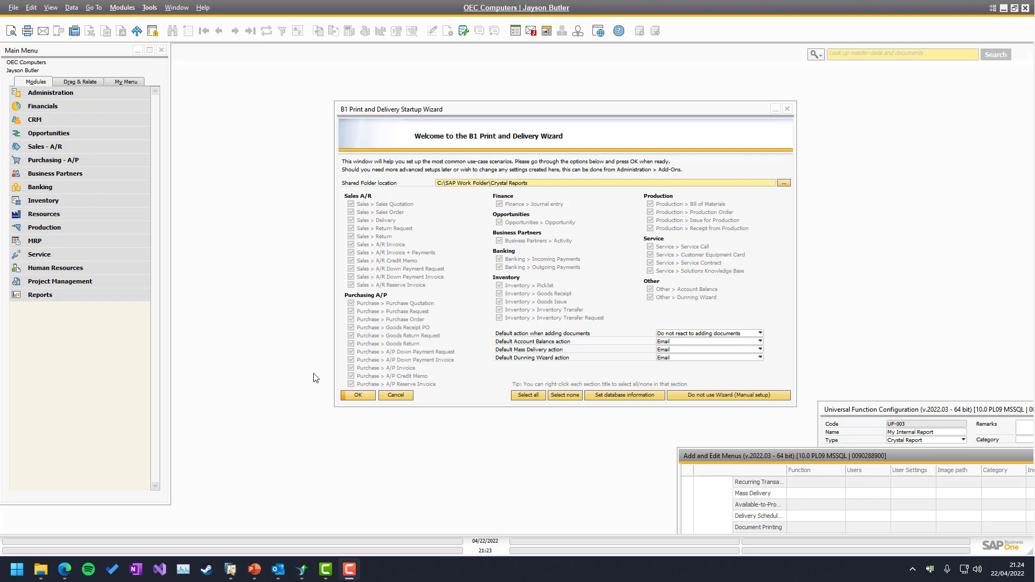
# Bring up MyInternalReport.rpt in Crystal Reports and review the sales-employee totals through page 4
pyautogui.click(302, 570)
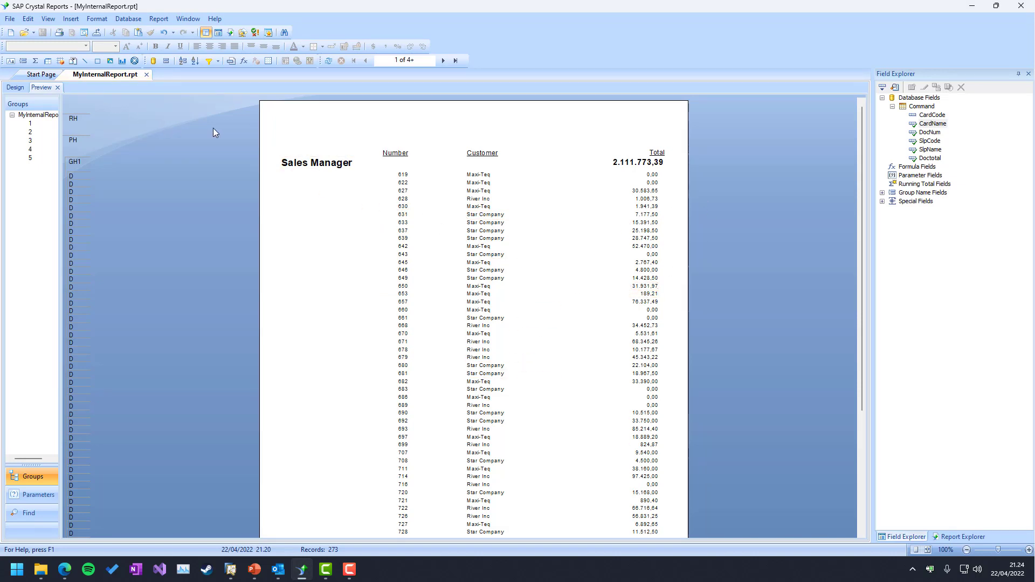
pyautogui.click(445, 60)
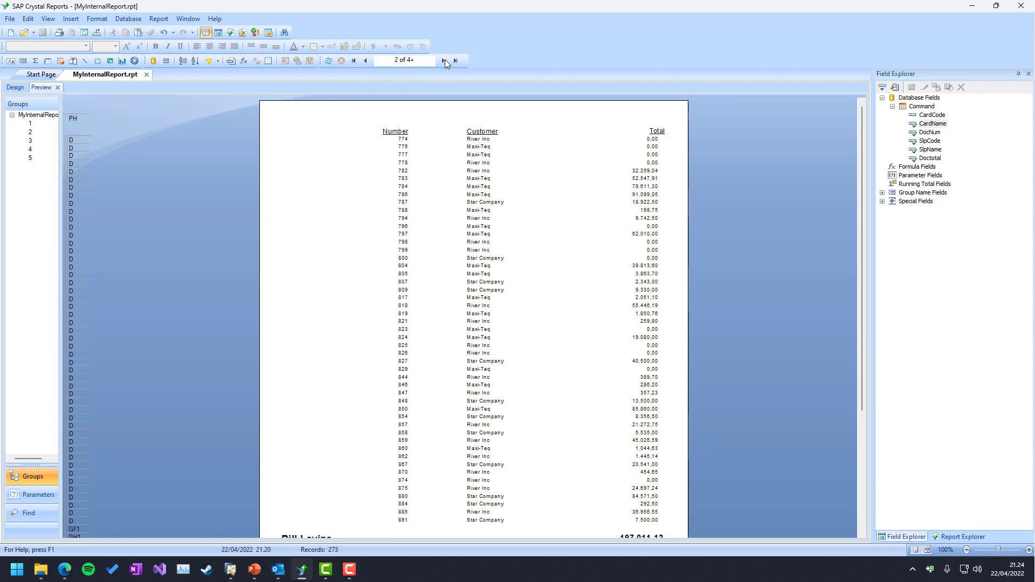
pyautogui.click(444, 60)
pyautogui.click(445, 60)
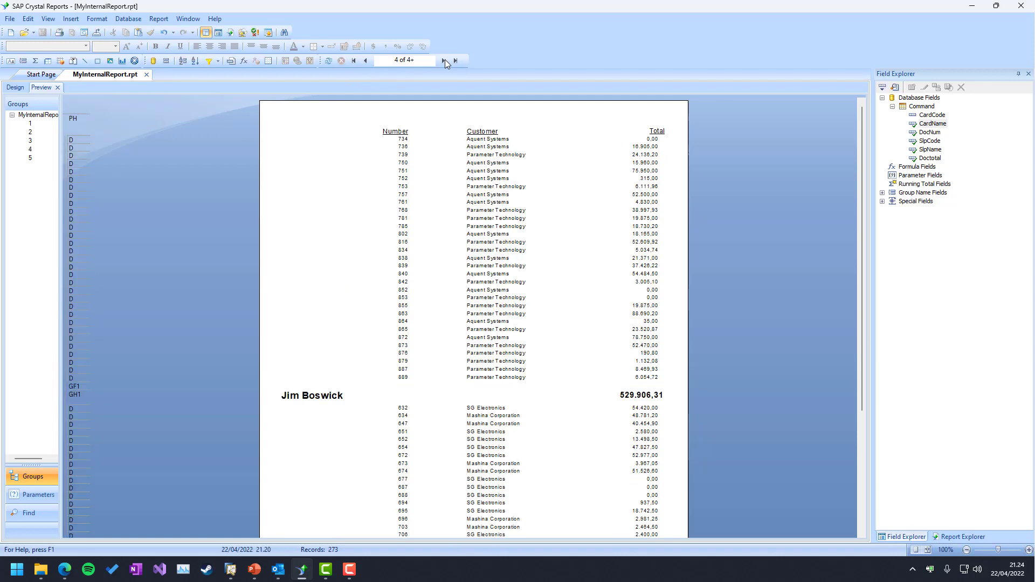
pyautogui.click(305, 397)
pyautogui.click(467, 413)
# View the report's SQL command in Database Expert, then close both dialogs unchanged
pyautogui.rightClick(916, 111)
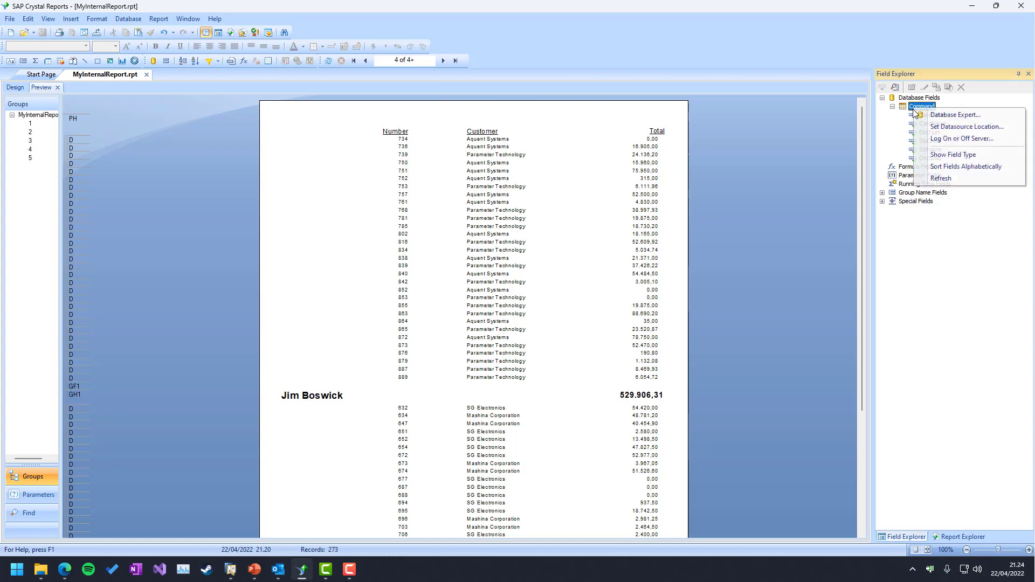
pyautogui.click(950, 114)
pyautogui.rightClick(571, 248)
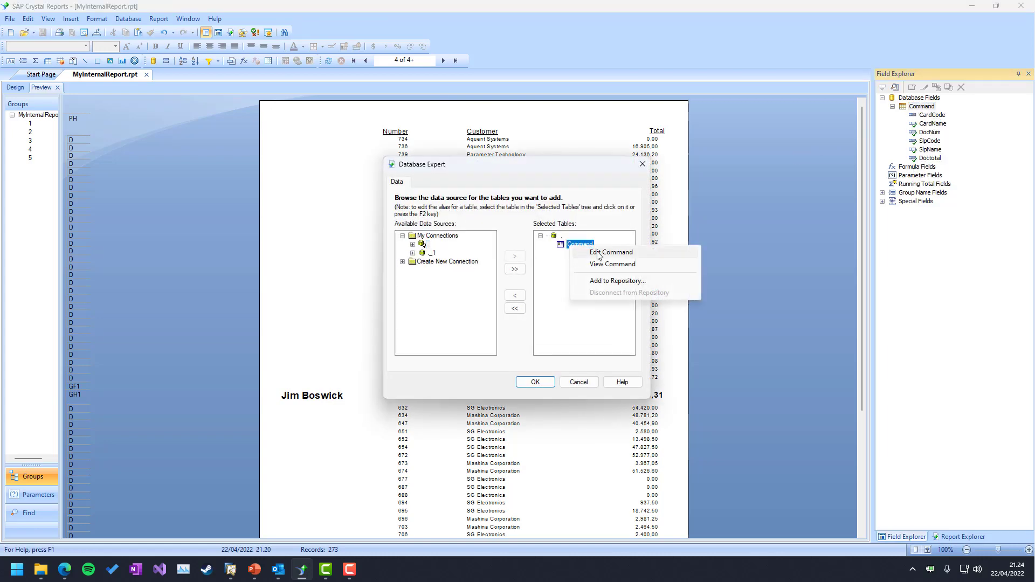
pyautogui.click(590, 254)
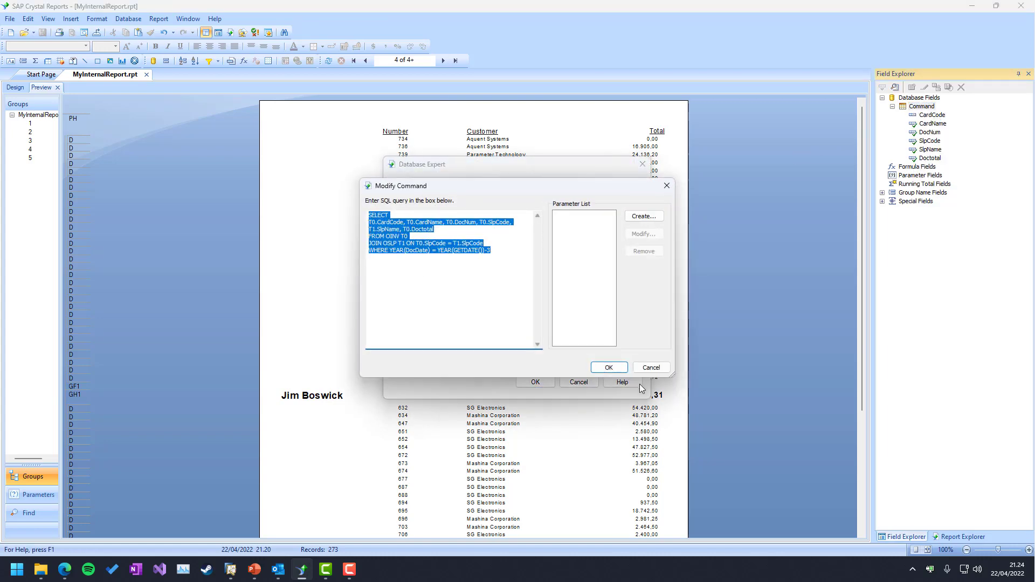
pyautogui.click(649, 371)
pyautogui.click(579, 382)
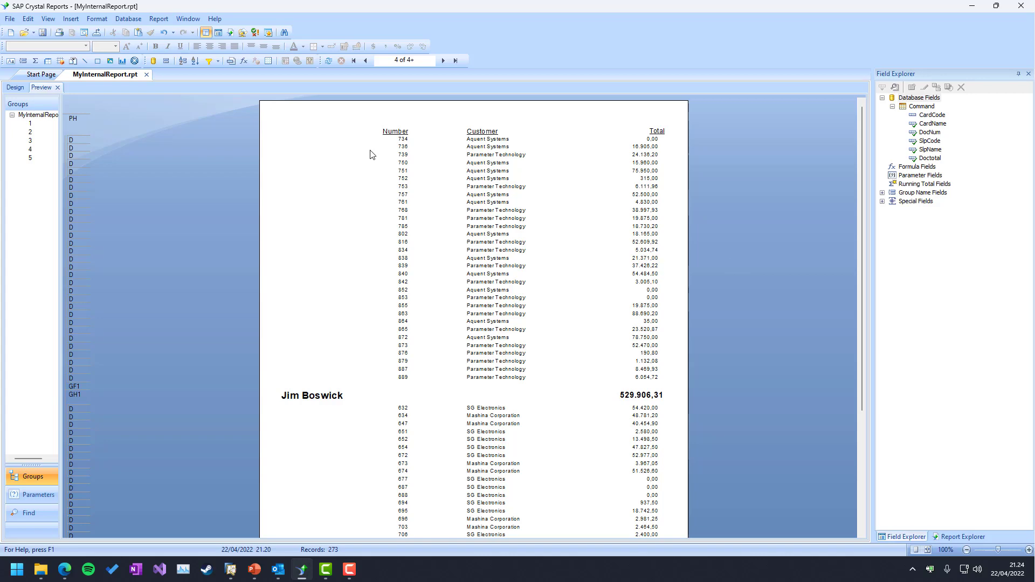
# Return to SAP Business One and look through the Tools menu
pyautogui.click(972, 6)
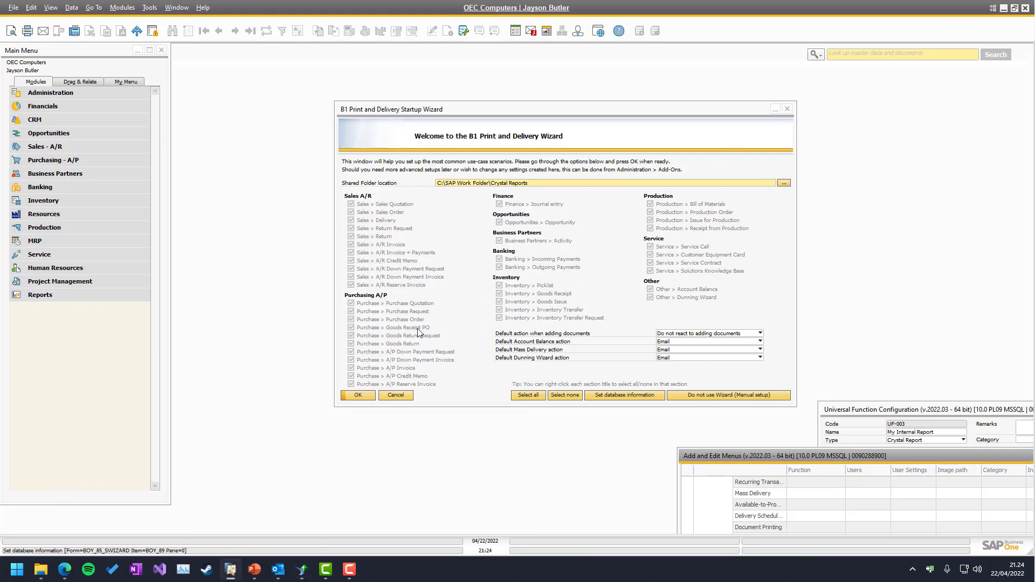
pyautogui.click(151, 10)
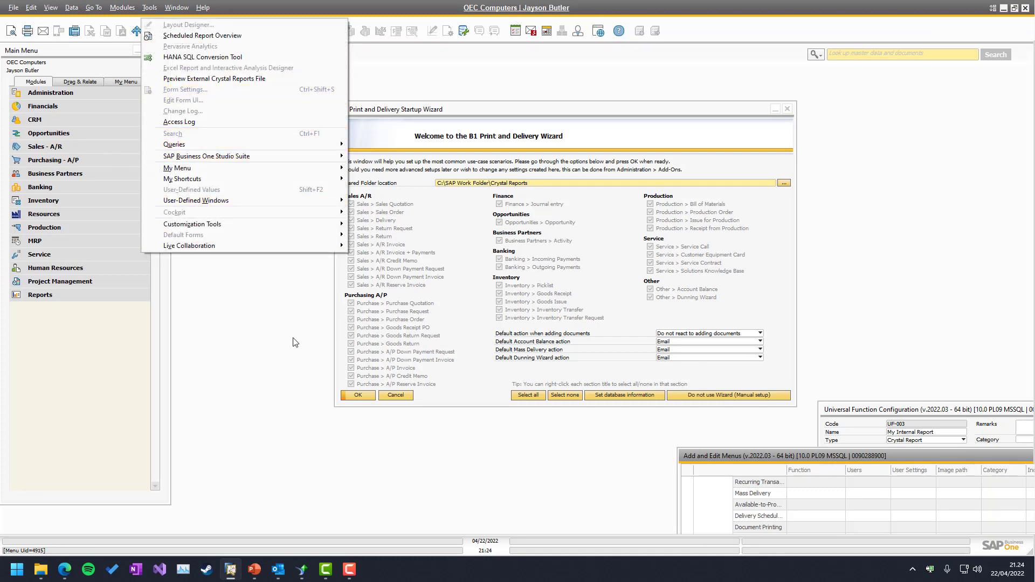
pyautogui.click(265, 289)
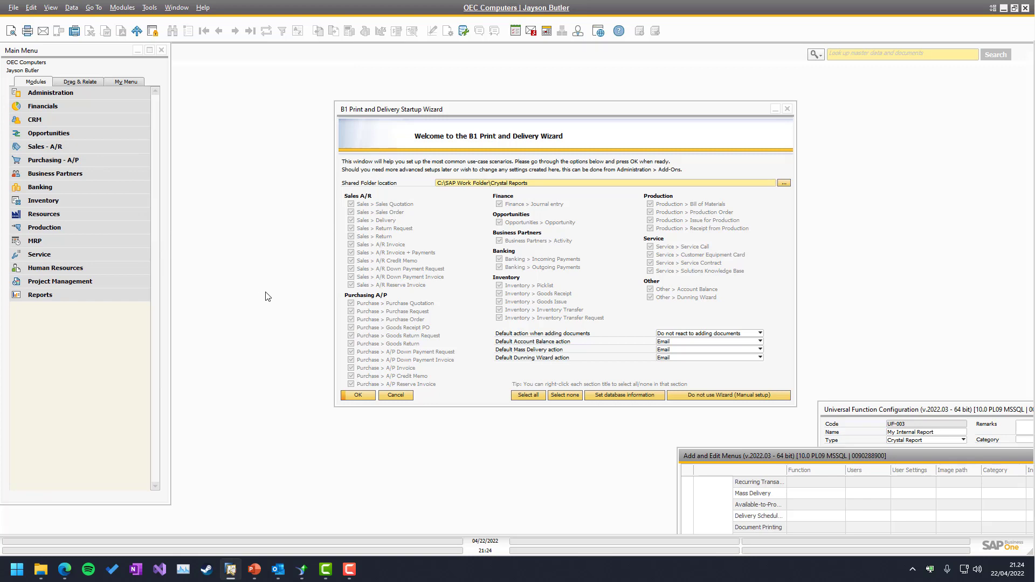
# Confirm Sales - A/R lists Sales by Sales Employee, then center My Internal Report's function configuration
pyautogui.moveTo(793, 458); pyautogui.dragTo(345, 136)
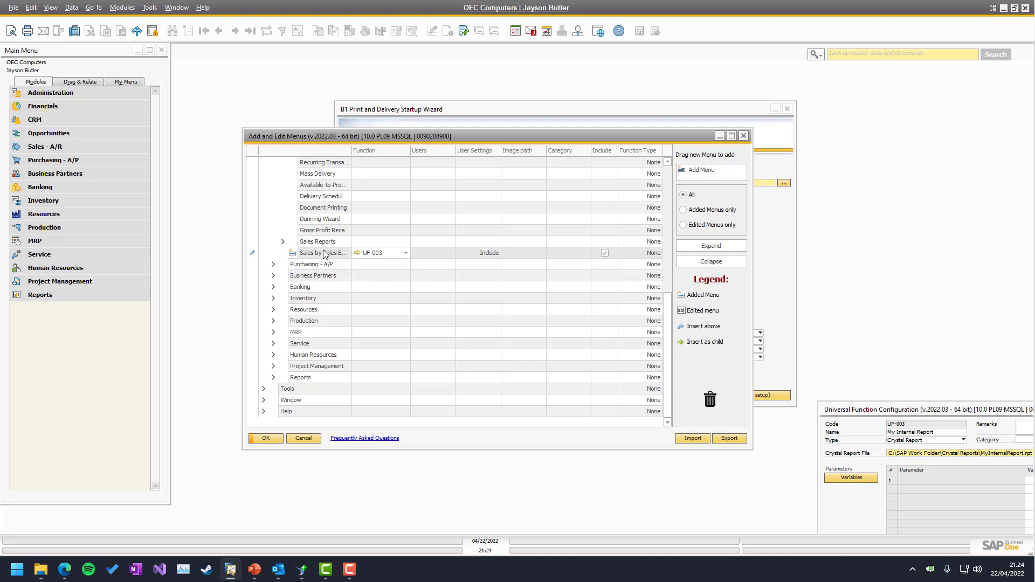
pyautogui.click(59, 146)
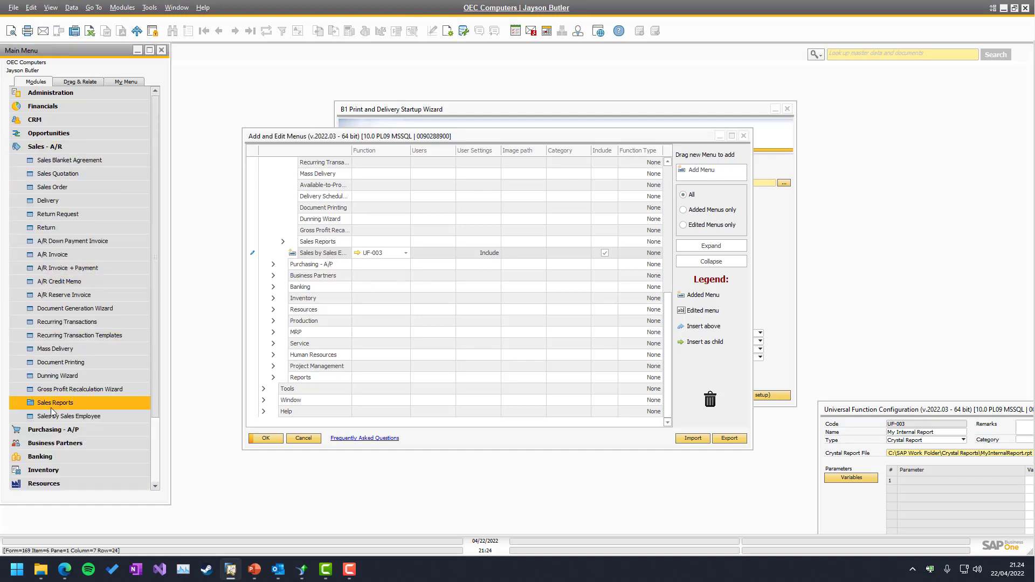
pyautogui.click(744, 135)
pyautogui.moveTo(969, 454); pyautogui.dragTo(727, 242)
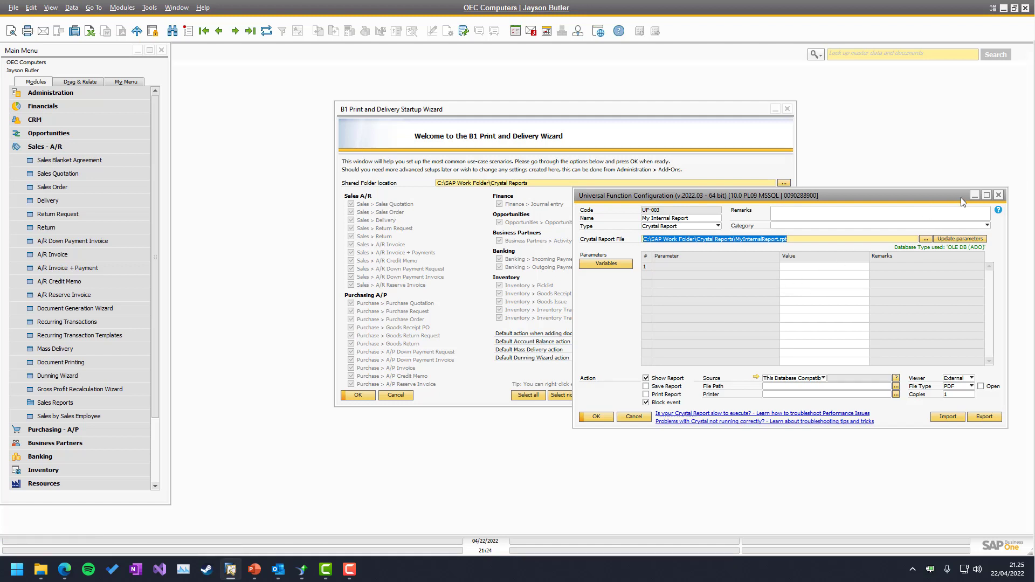
# Run Sales by Sales Employee from Sales - A/R, check its output, then close the viewer
pyautogui.click(977, 194)
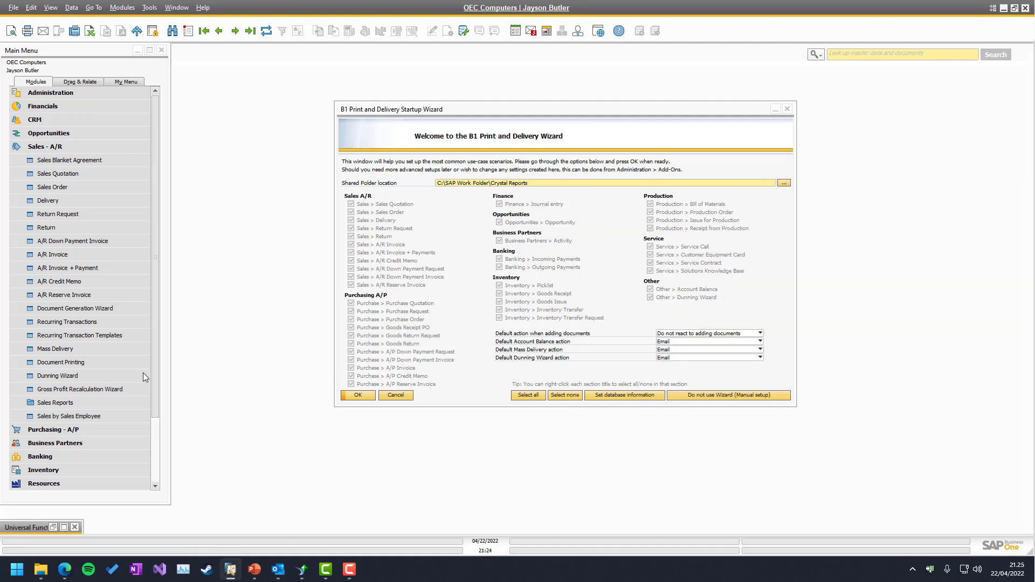
pyautogui.click(57, 416)
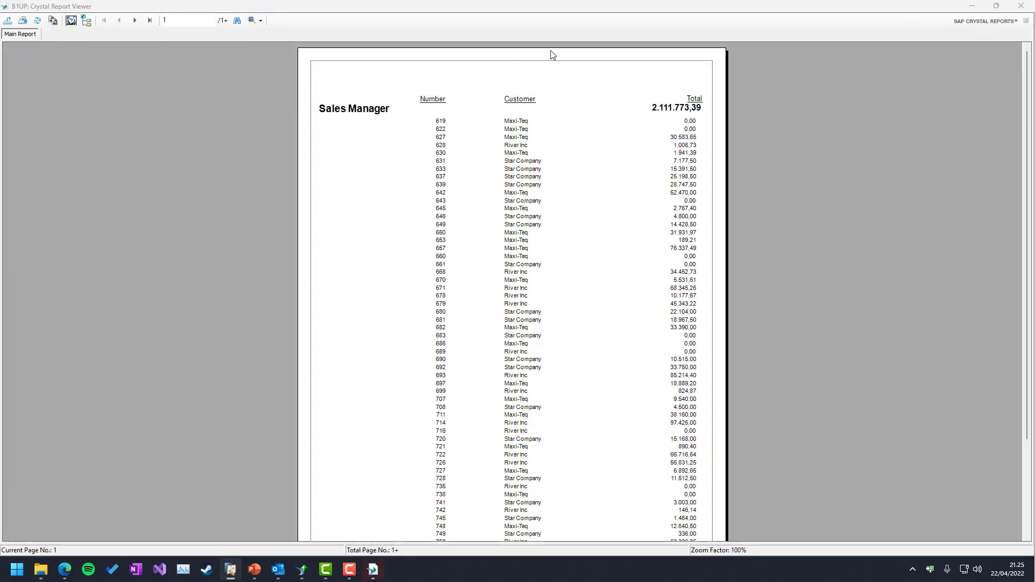
pyautogui.click(1021, 6)
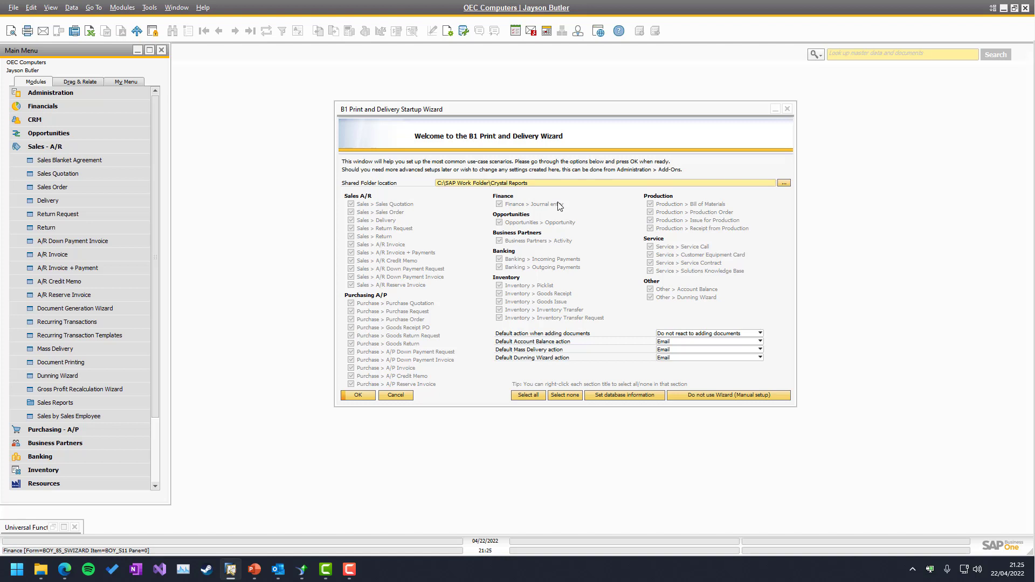
# Bring the Print and Delivery Startup Wizard to the front
pyautogui.click(472, 113)
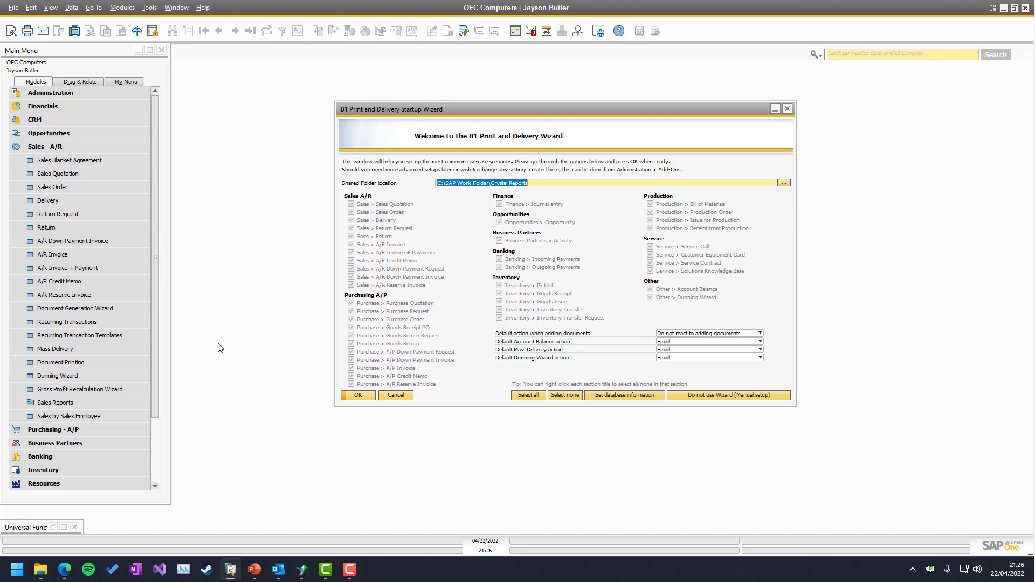
# Open Mass Delivery Configuration from the Mass Delivery window and browse the existing records
pyautogui.click(64, 351)
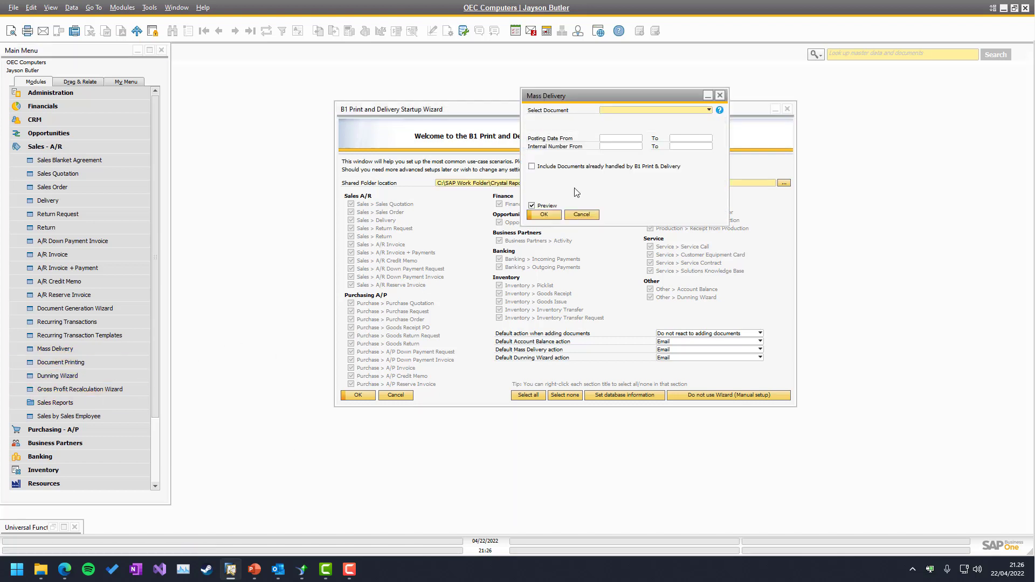
pyautogui.rightClick(618, 184)
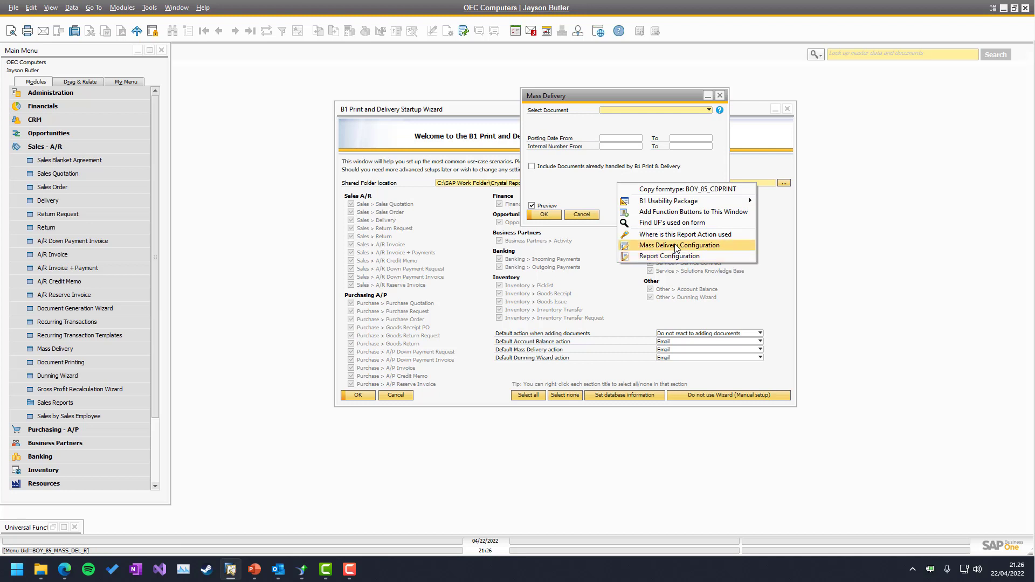
pyautogui.click(676, 247)
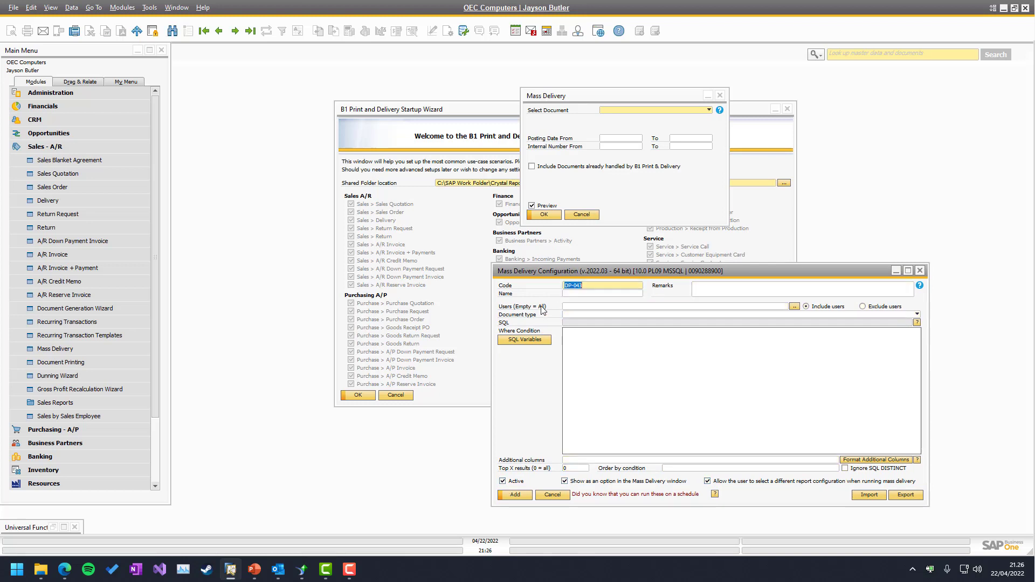
pyautogui.press('pageup')
pyautogui.press('pageup')
pyautogui.press('pageup')
pyautogui.press('pageup')
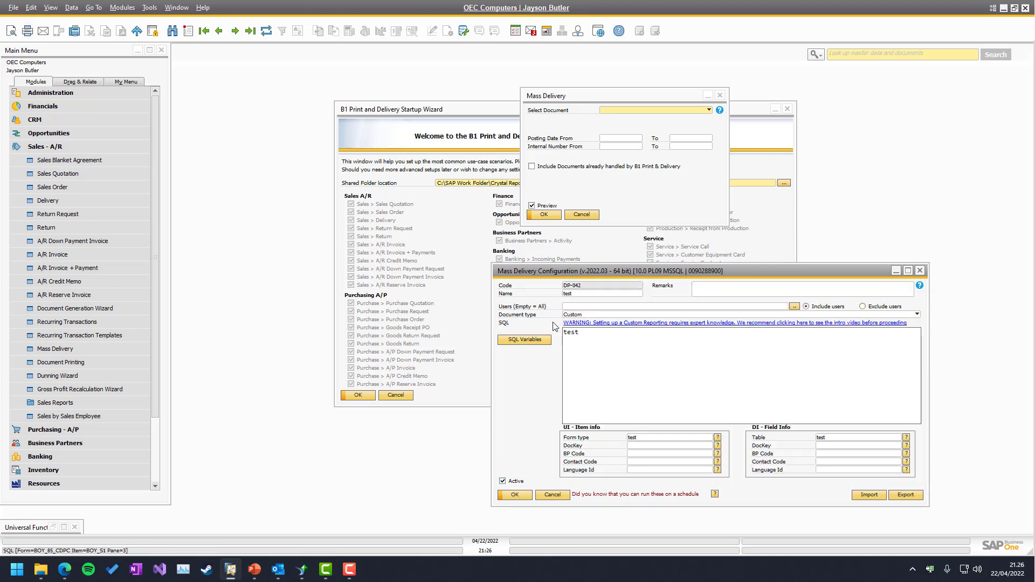
pyautogui.press('pagedown')
pyautogui.press('pagedown')
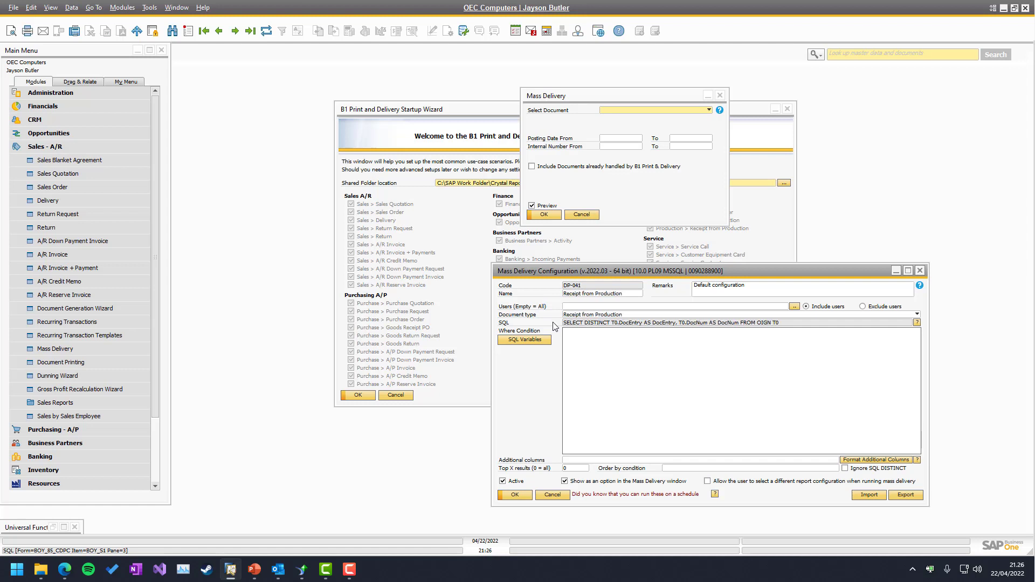
# Create a new configuration named 'My internal report' with document type Internal
pyautogui.hotkey('ctrl', 'a')
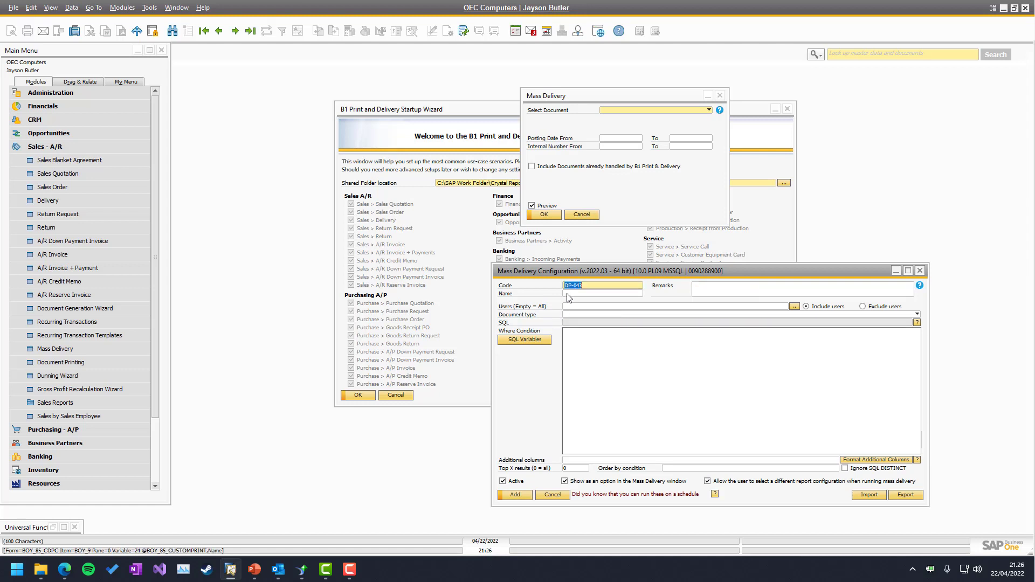
pyautogui.write('My inte')
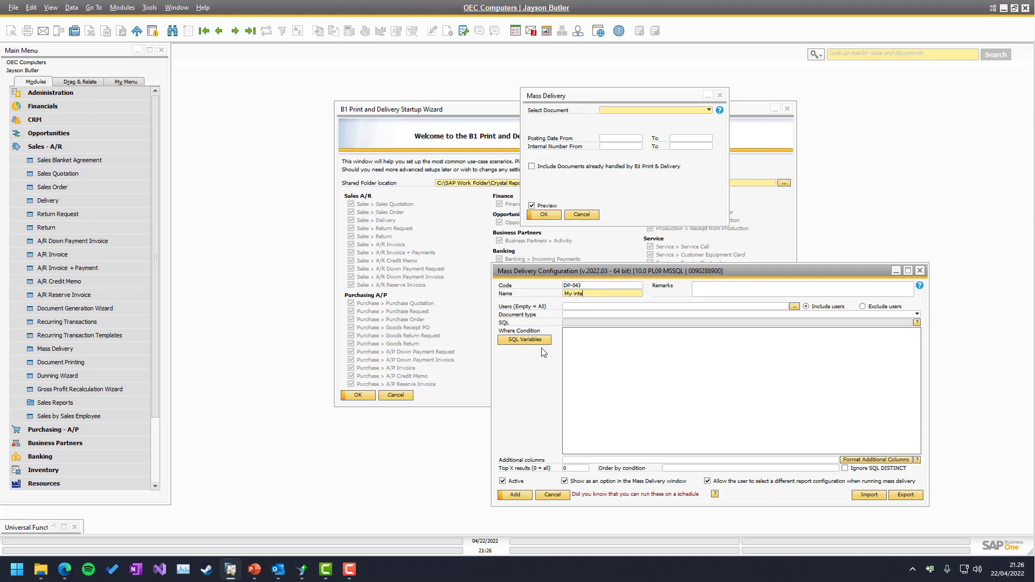
pyautogui.write('rnal report')
pyautogui.click(573, 315)
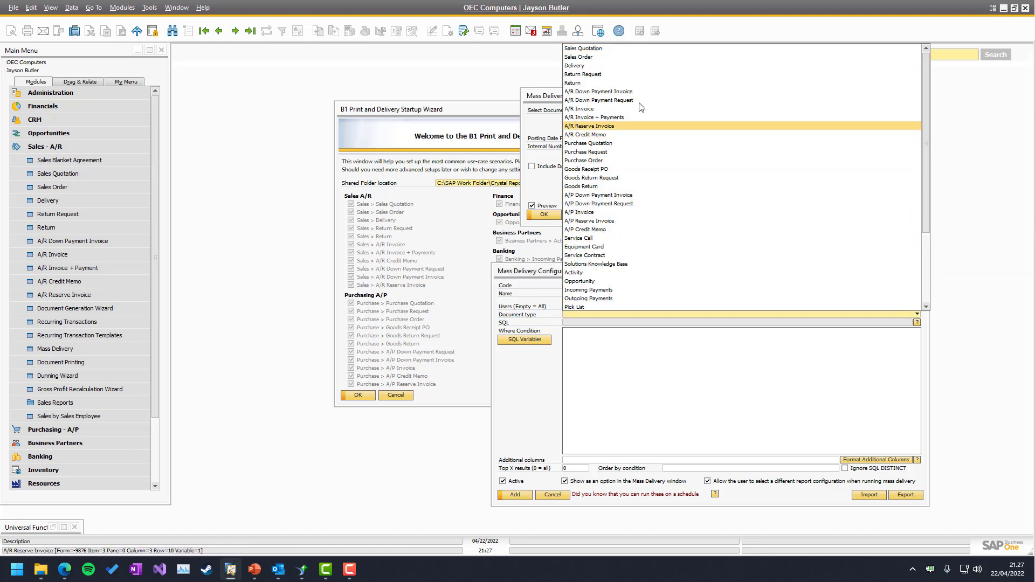
pyautogui.scroll(-4, 621, 134)
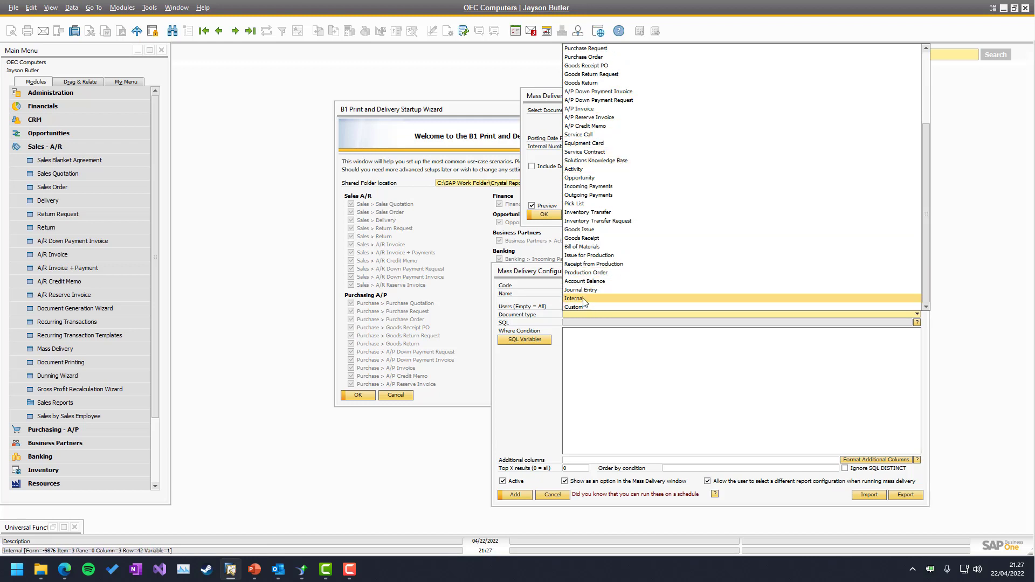
pyautogui.click(584, 300)
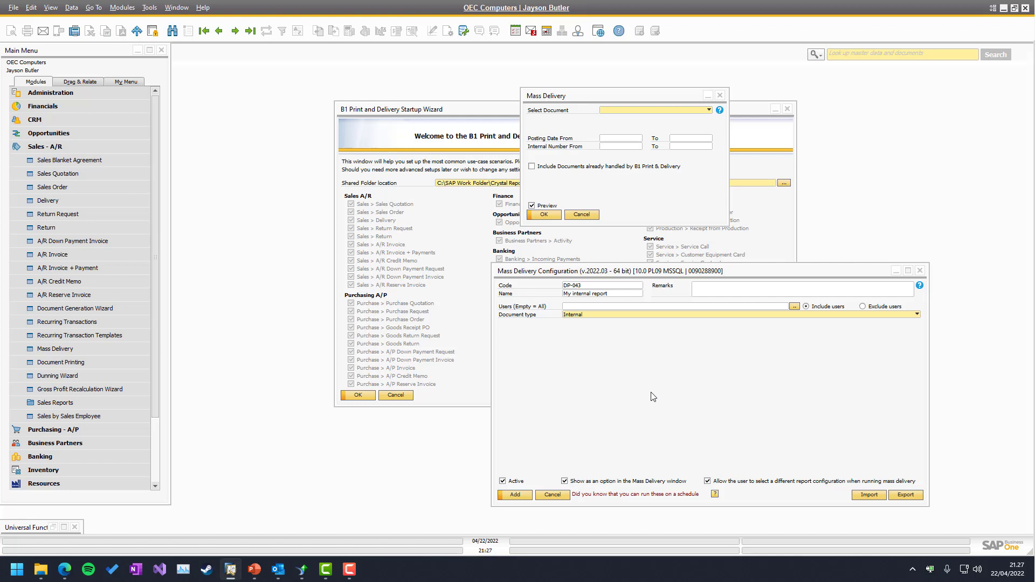
pyautogui.click(629, 366)
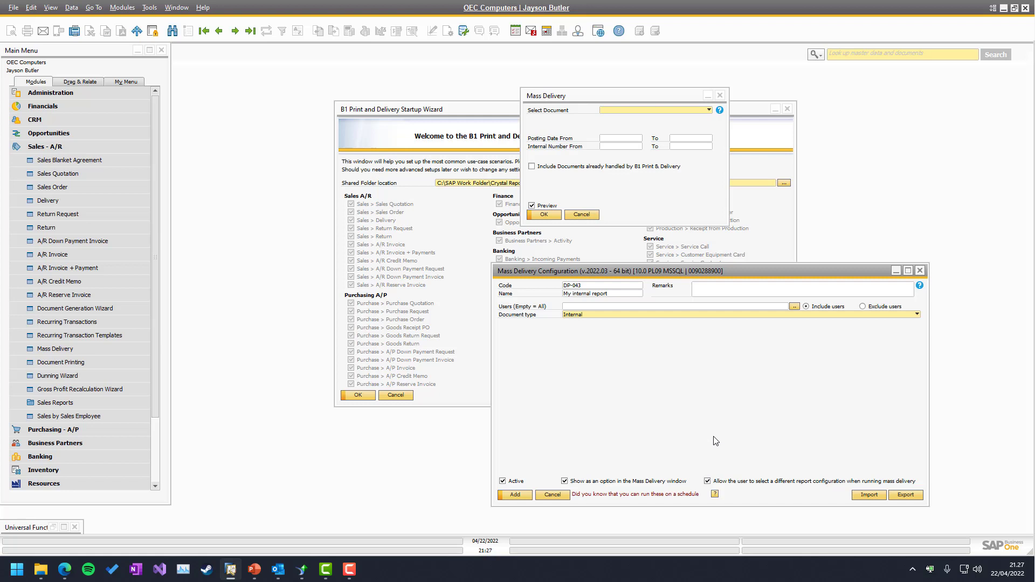
# Save the My internal report configuration, then reopen Mass Delivery and check its document type list
pyautogui.click(520, 494)
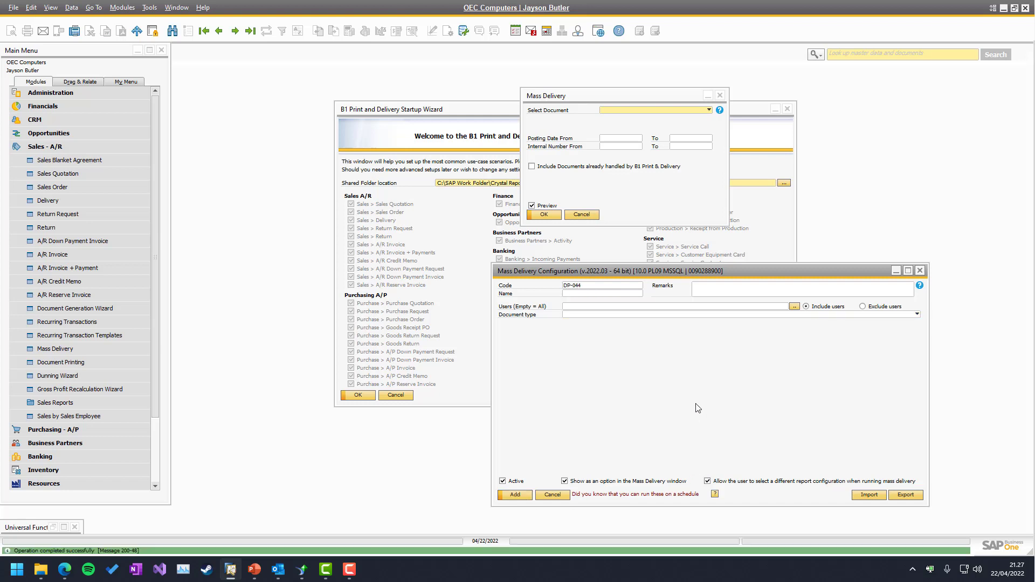
pyautogui.click(580, 216)
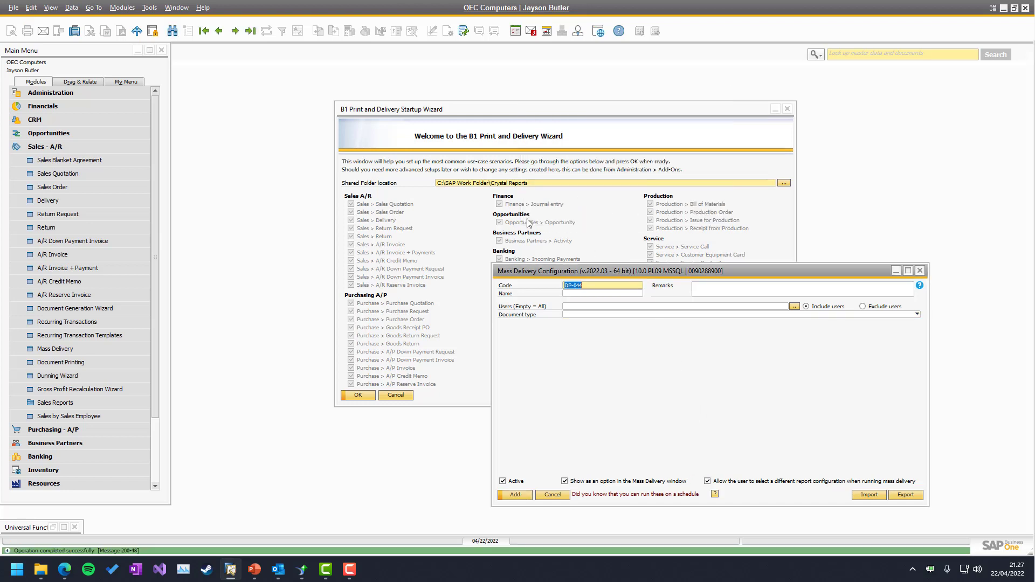
pyautogui.click(56, 352)
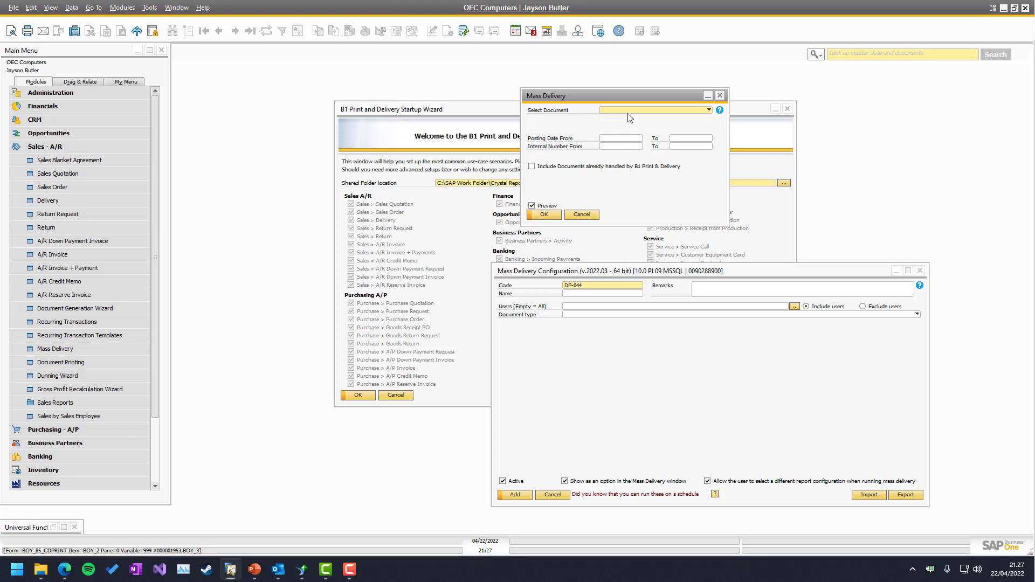
pyautogui.click(626, 111)
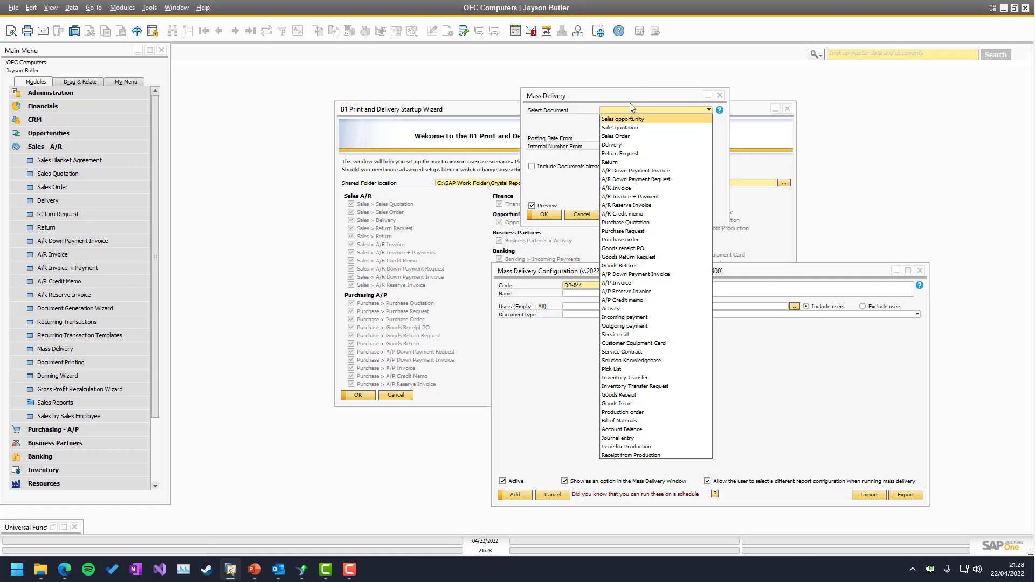
pyautogui.click(583, 342)
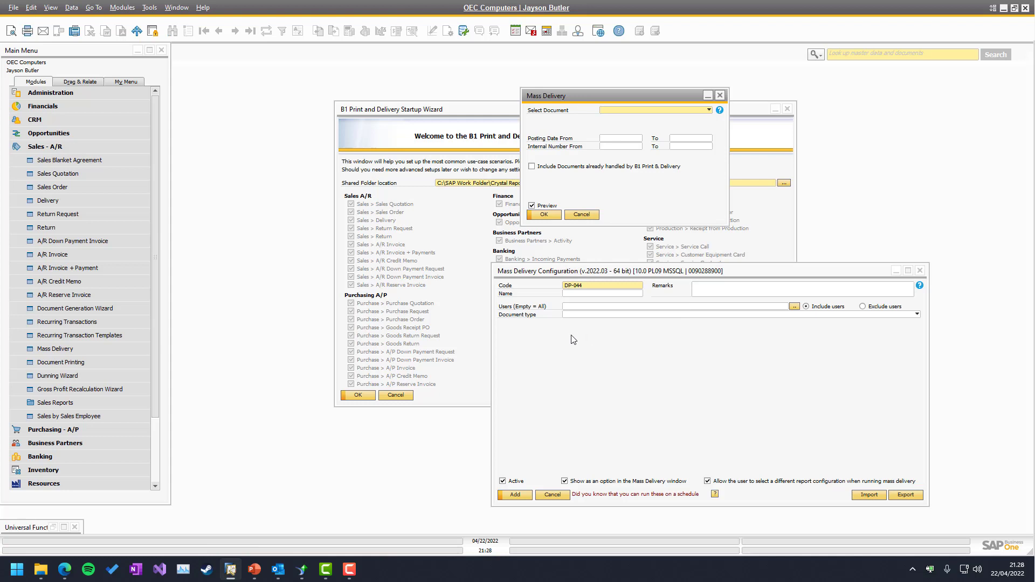
# Load the existing DP-043 configuration and close the Print and Delivery Startup Wizard
pyautogui.click(576, 329)
pyautogui.press('pageup')
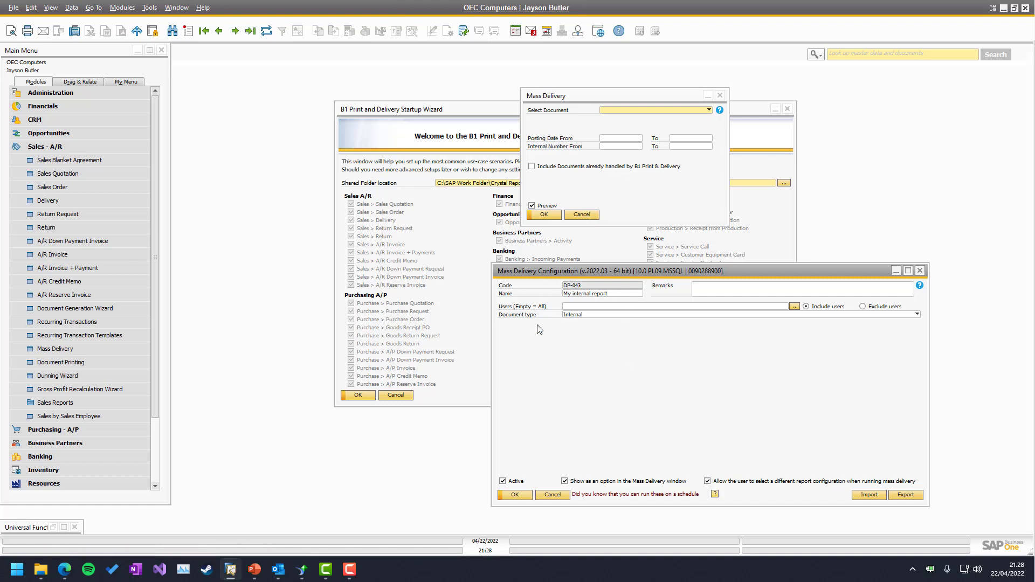
pyautogui.click(786, 110)
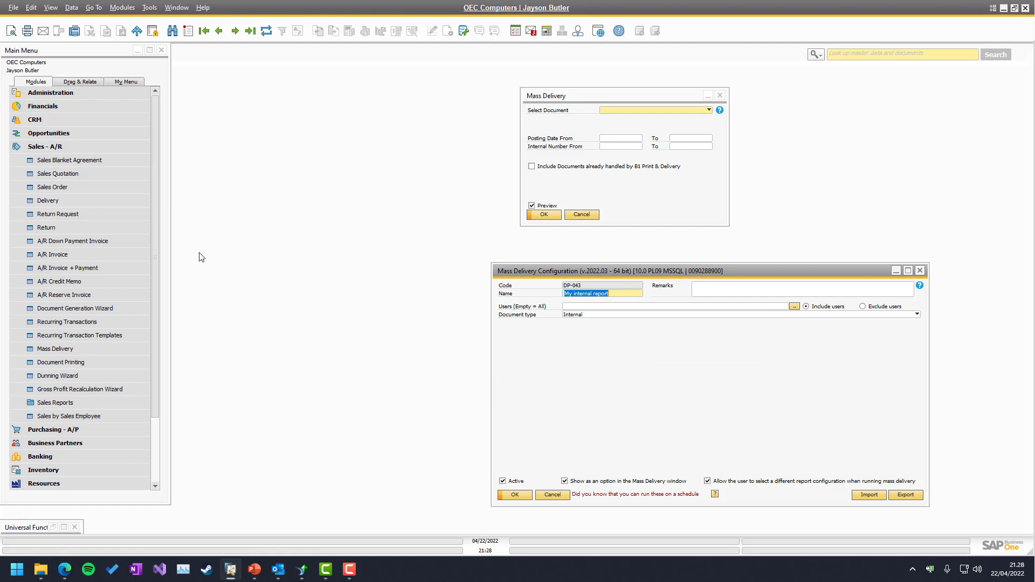
# Open Report Configuration via Administration > Add-Ons > B1 Usability Package > B1 Print and Delivery, centered
pyautogui.click(49, 93)
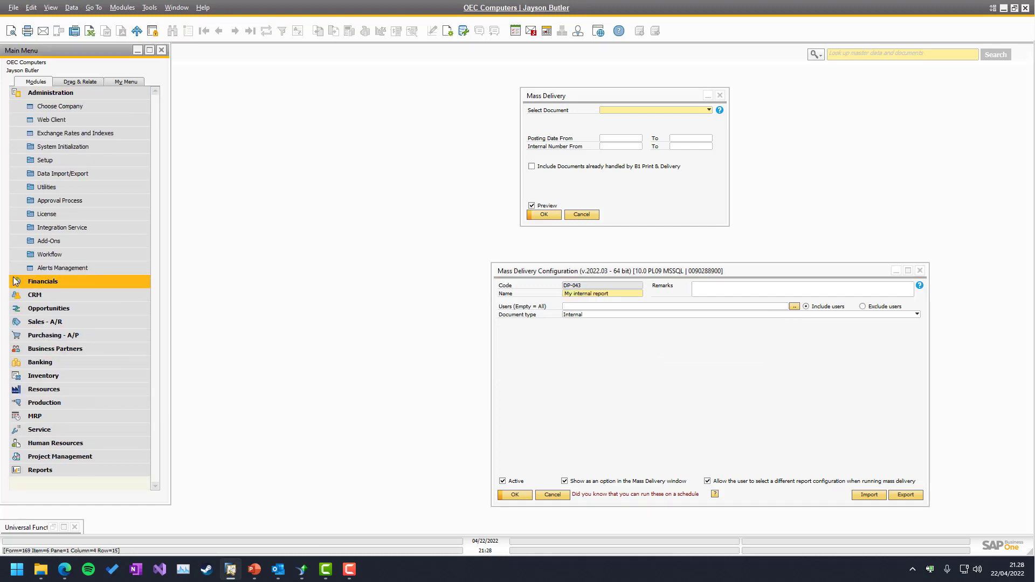
pyautogui.click(44, 242)
pyautogui.click(59, 296)
pyautogui.click(83, 390)
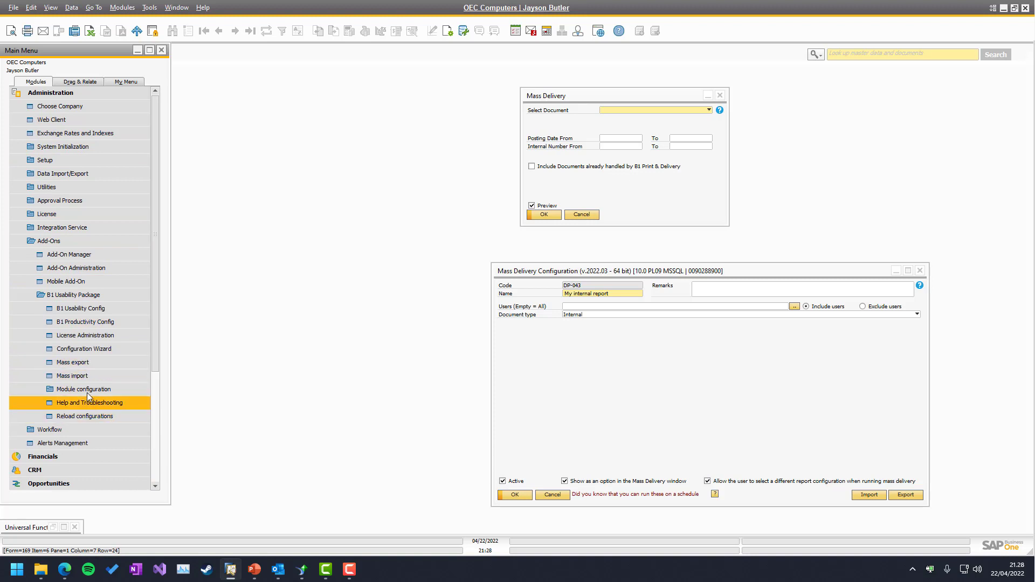
pyautogui.scroll(-1, 97, 394)
pyautogui.click(95, 376)
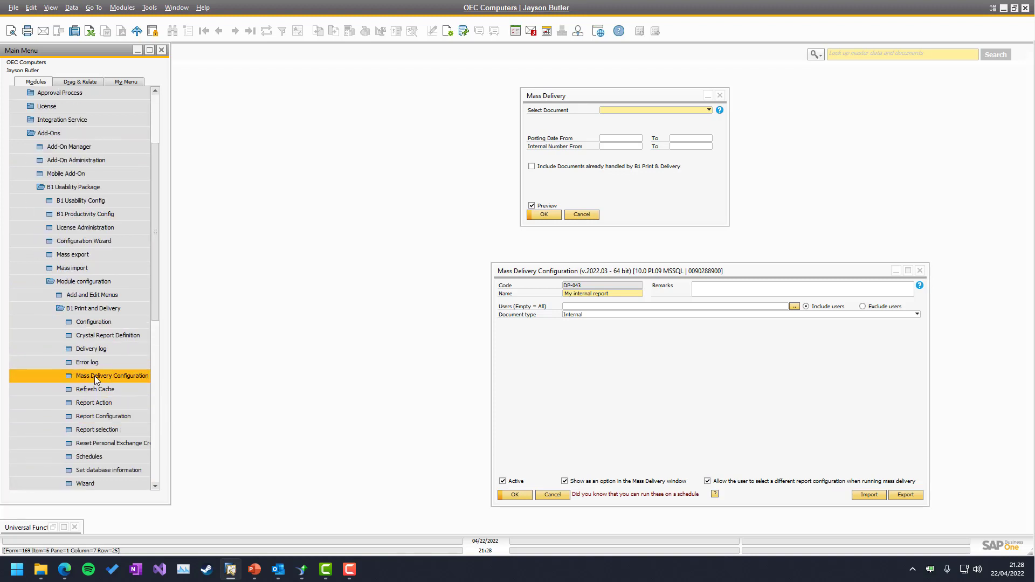
pyautogui.click(101, 416)
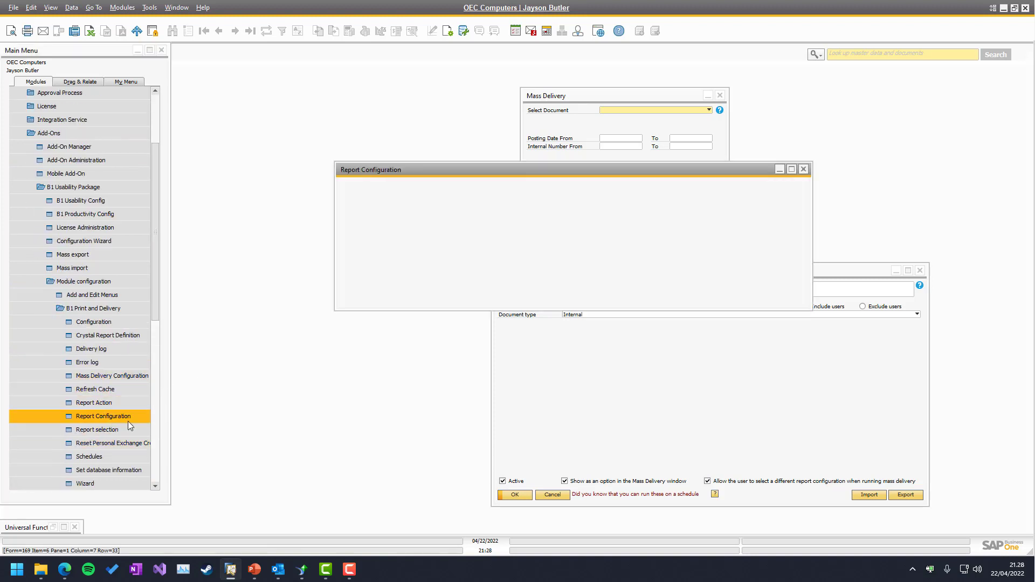
pyautogui.moveTo(628, 78); pyautogui.dragTo(406, 199)
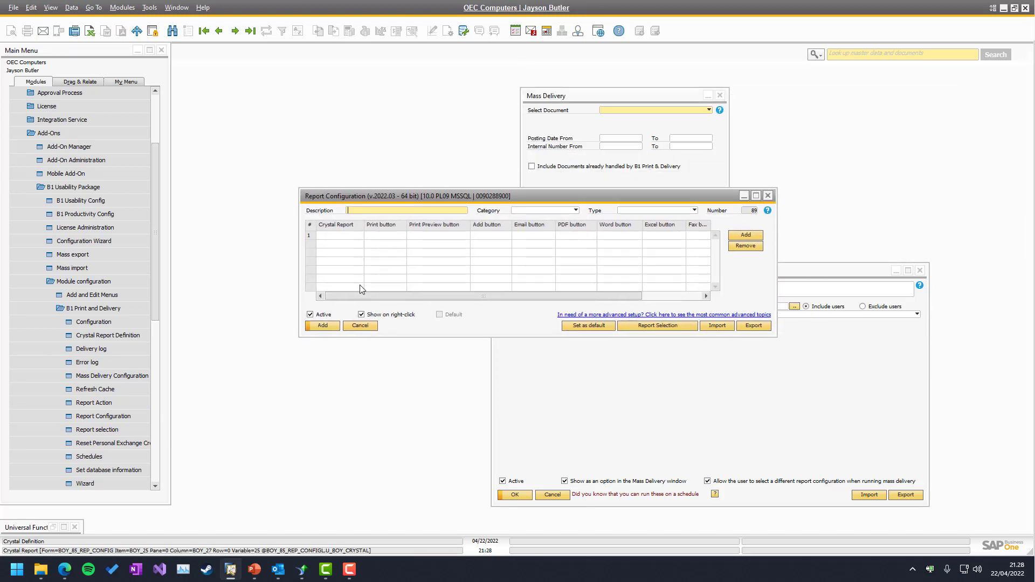
# Enter description 'My internal Report', category Other, type Internal (-1), and list row 1's Crystal reports
pyautogui.write('My internal Report')
pyautogui.click(521, 211)
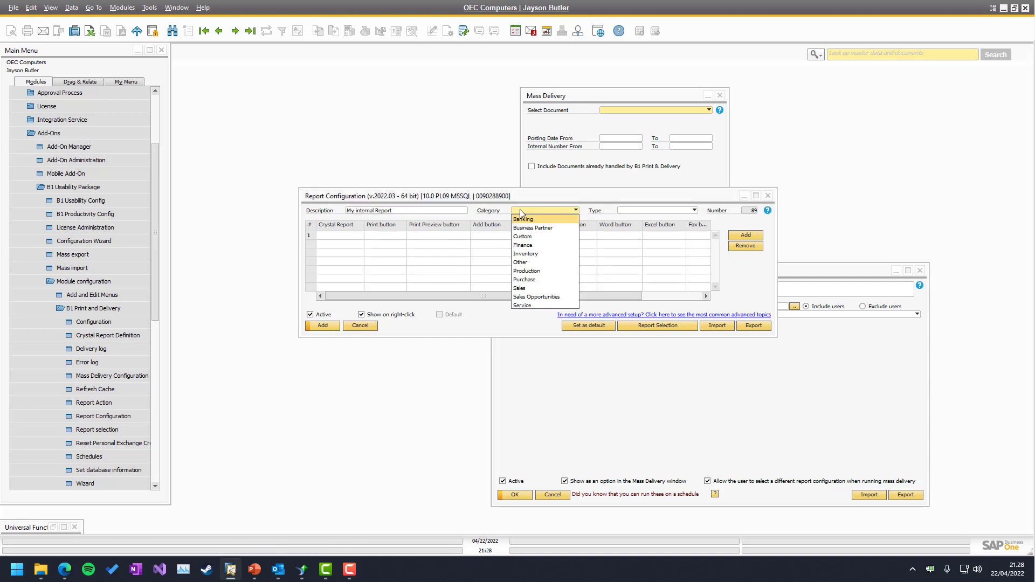
pyautogui.click(527, 263)
pyautogui.click(631, 212)
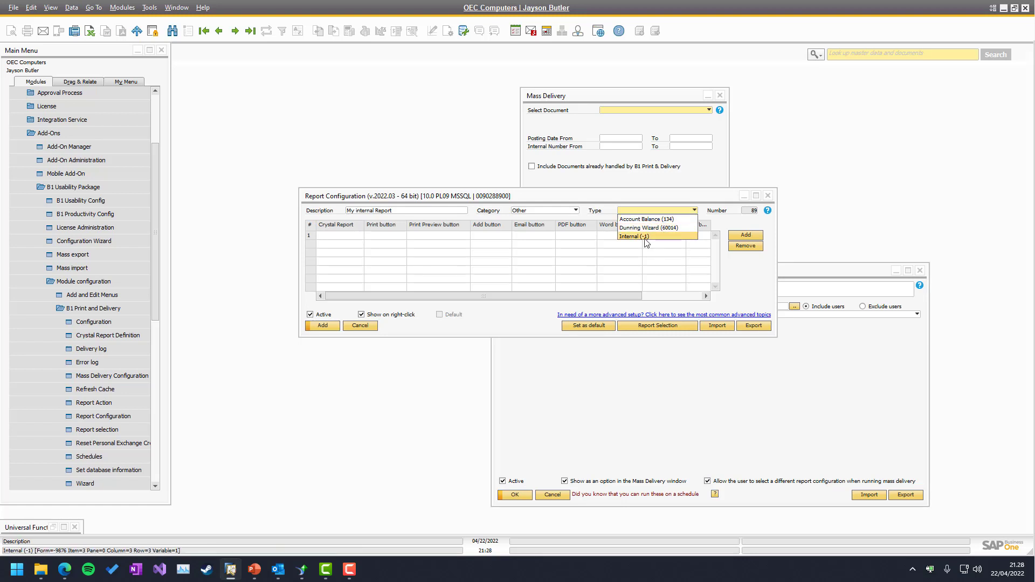
pyautogui.click(647, 239)
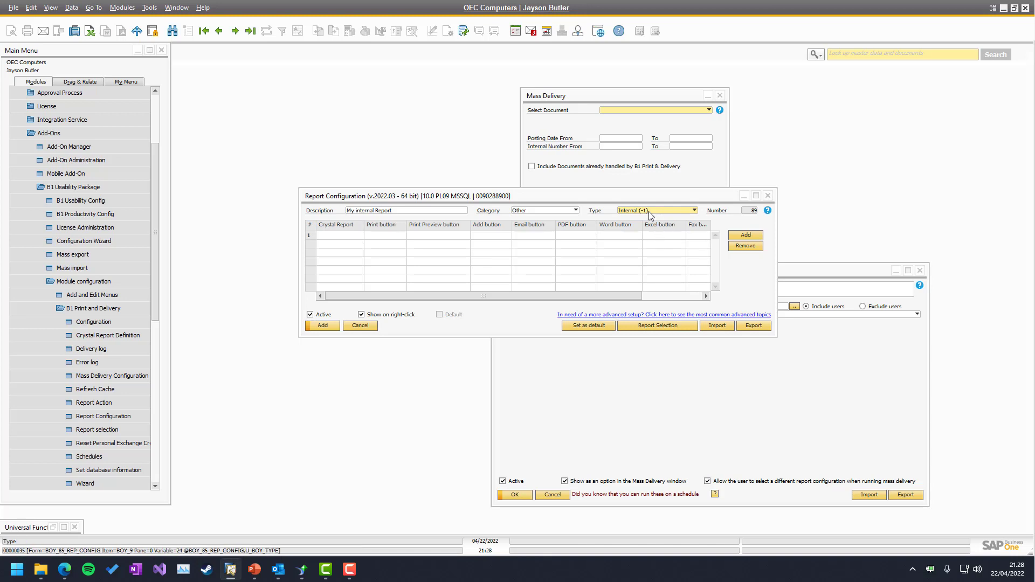
pyautogui.click(337, 235)
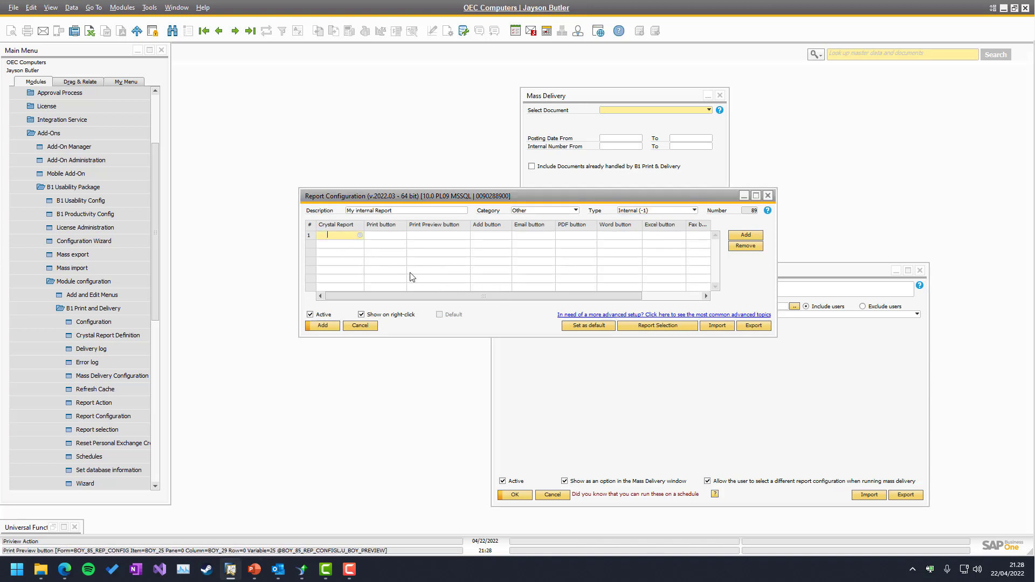
pyautogui.press('Tab')
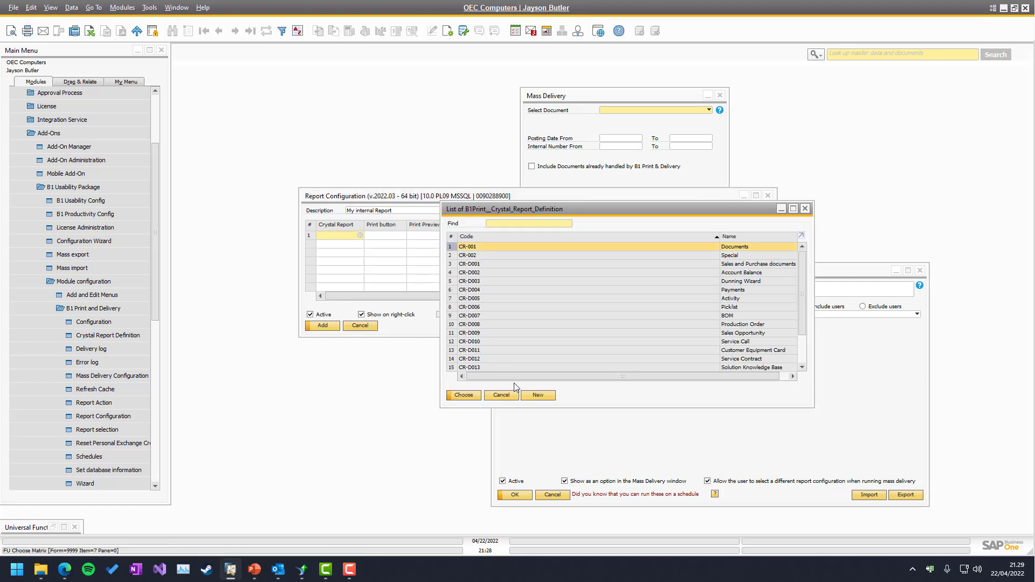
# Create Crystal report definition 'My internal report' using MyInternalReport.rpt and preview it in Crystal Reports
pyautogui.click(538, 395)
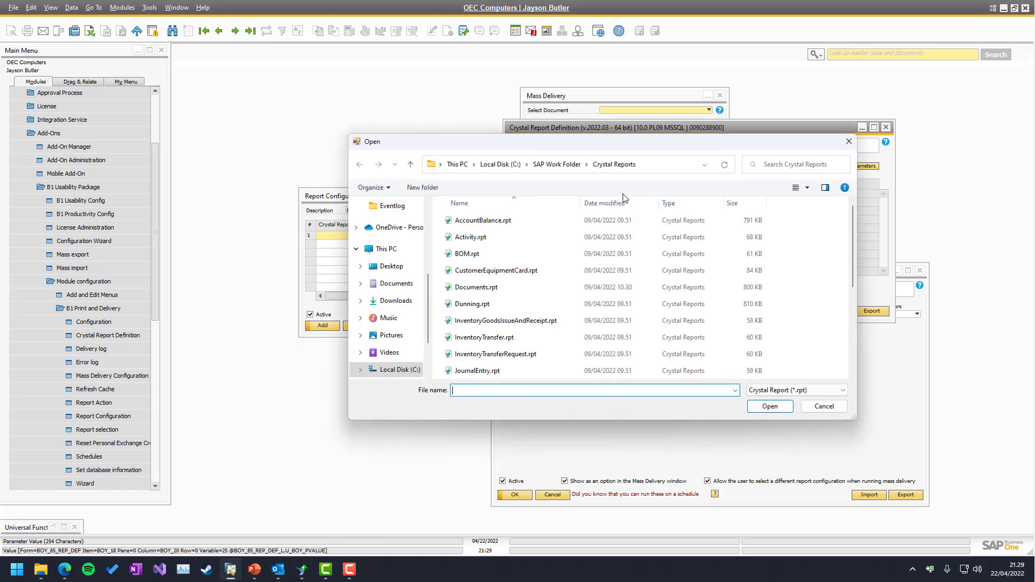
pyautogui.scroll(1, 490, 323)
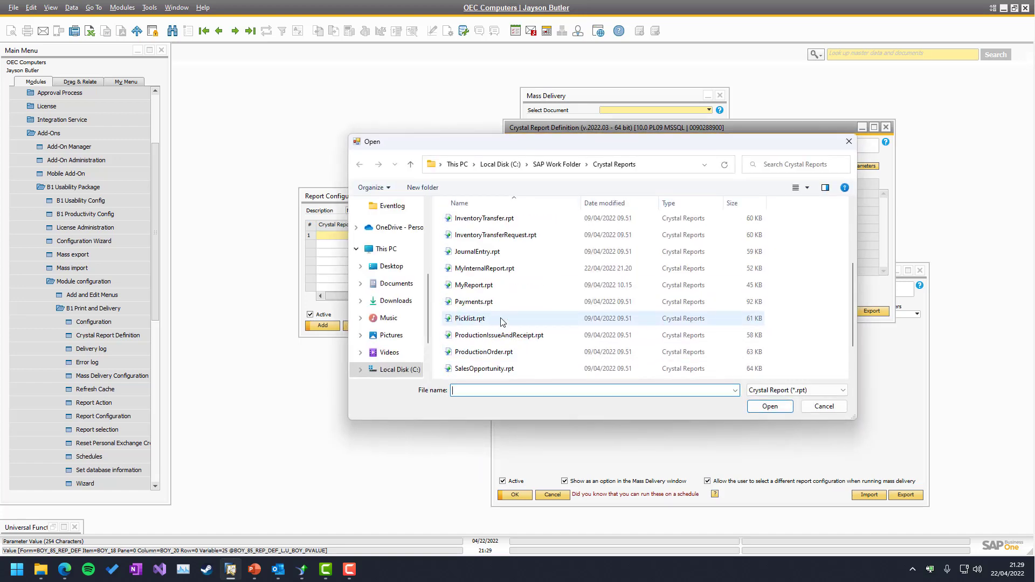
pyautogui.doubleClick(481, 269)
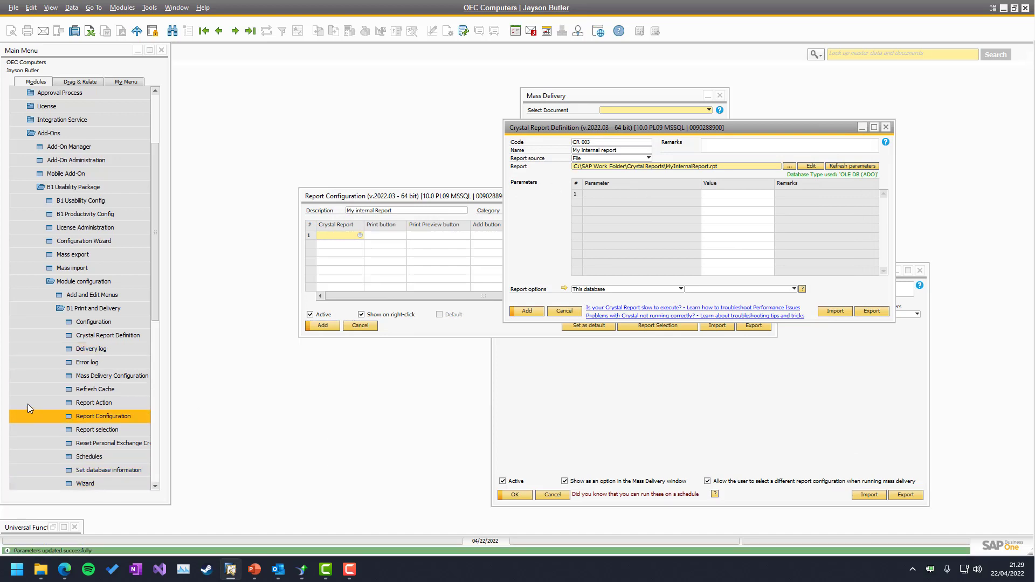
pyautogui.click(302, 577)
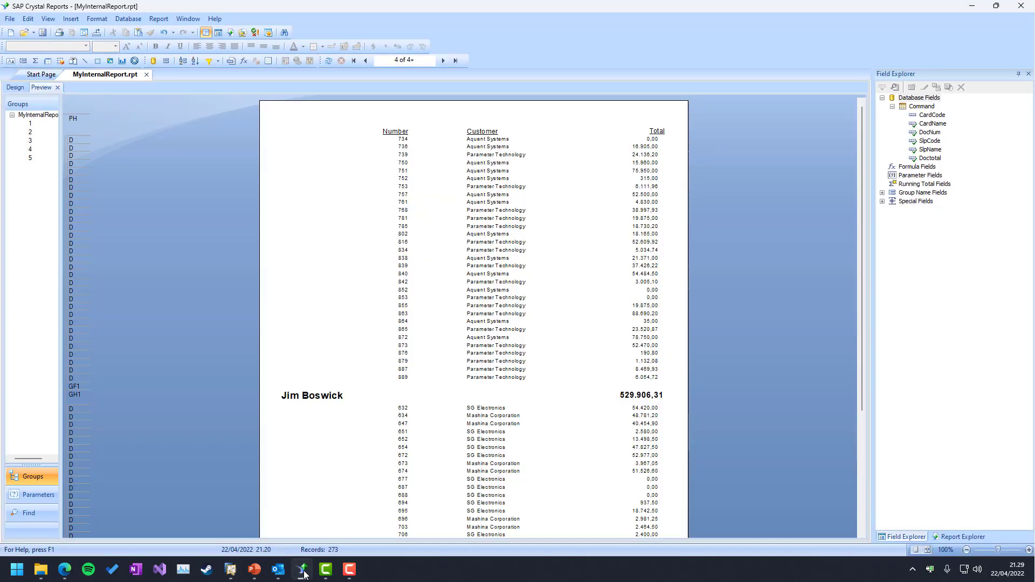
pyautogui.click(302, 577)
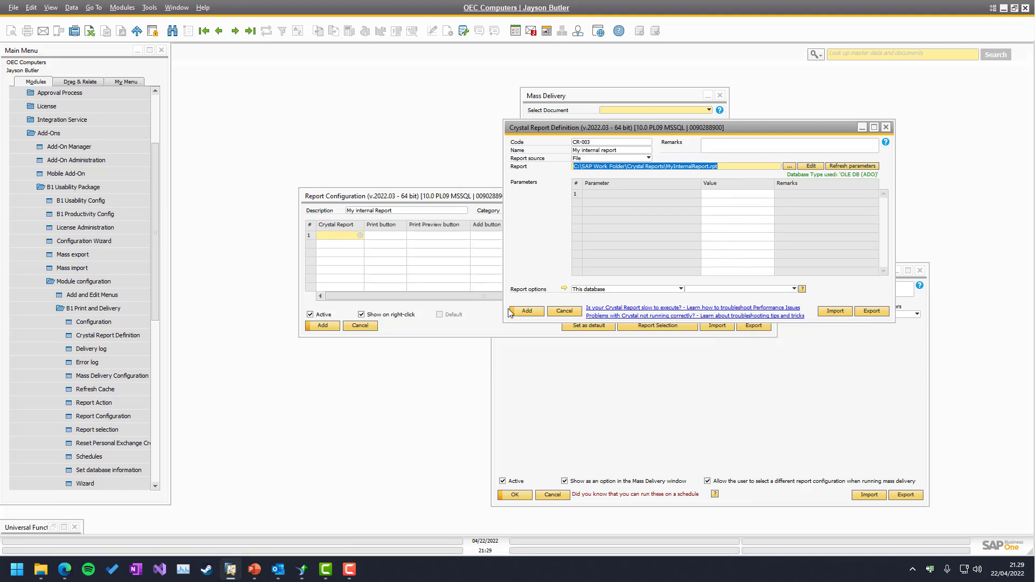
# Add definition CR-003 to the report configuration and bring up row 1's report action form
pyautogui.click(527, 312)
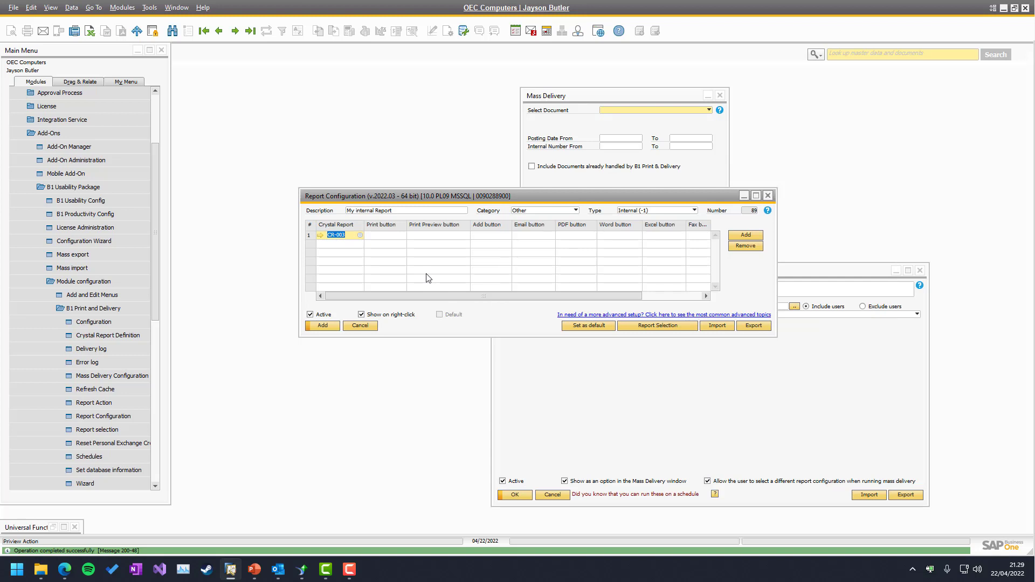
pyautogui.click(526, 236)
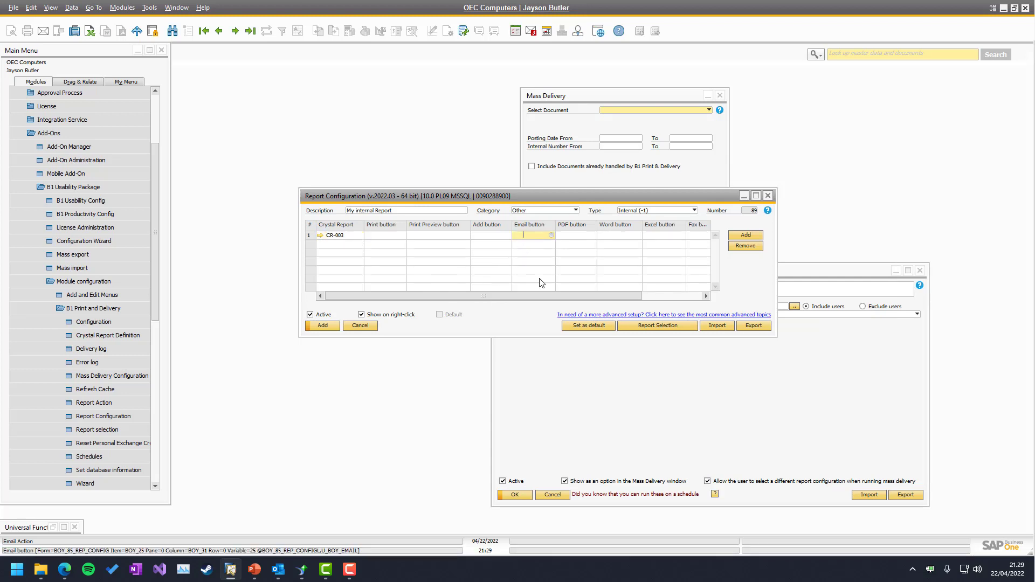
pyautogui.press('Tab')
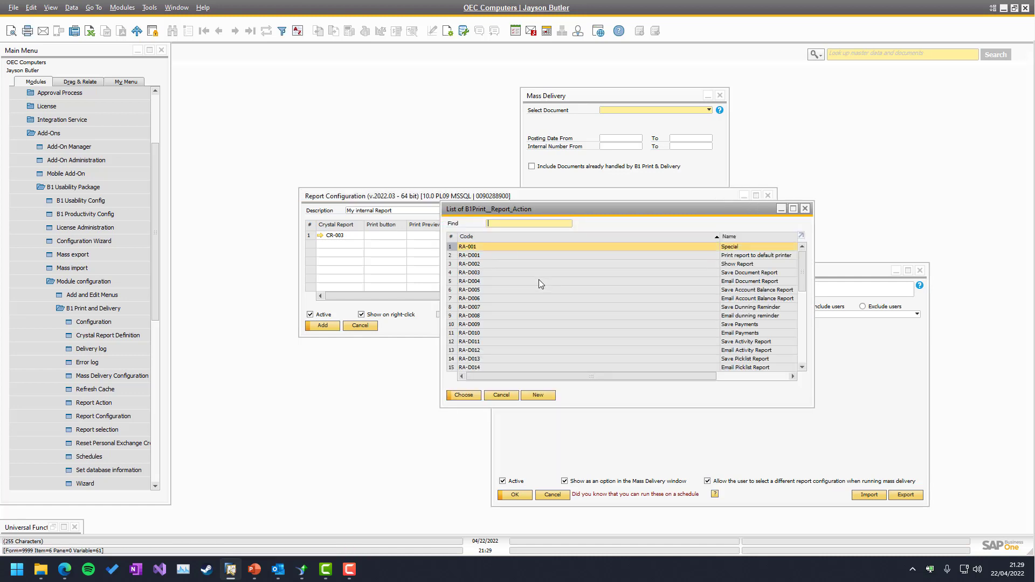
pyautogui.click(539, 397)
pyautogui.press('Tab')
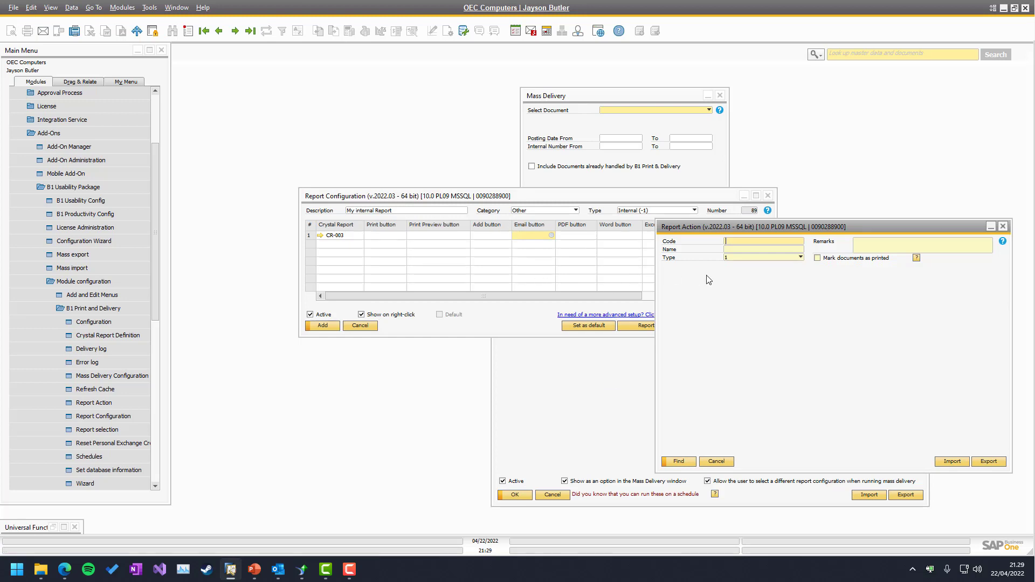
# Create report action RA-002 'My internal report' with type Email report
pyautogui.hotkey('ctrl', 'a')
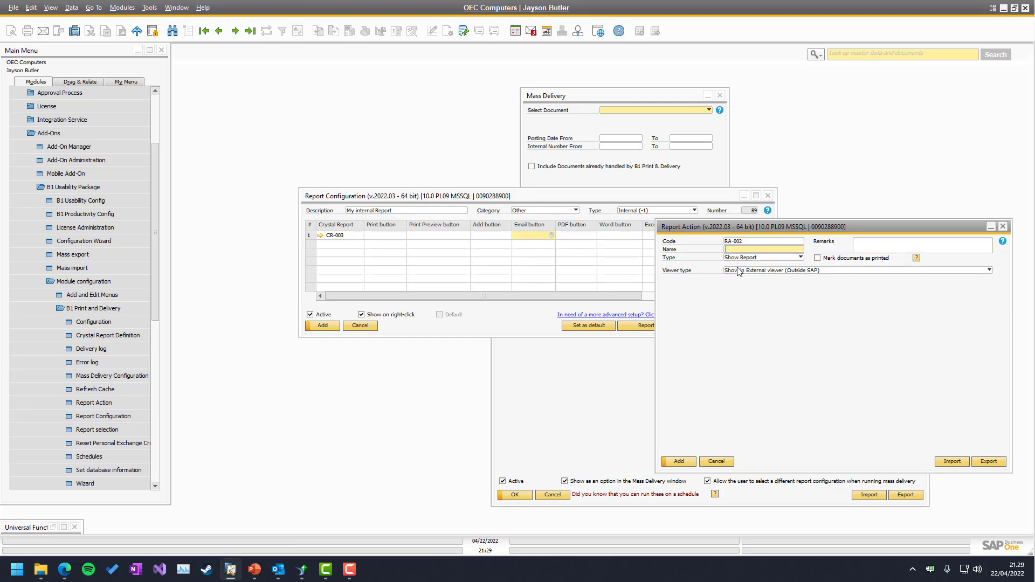
pyautogui.write('My internal report')
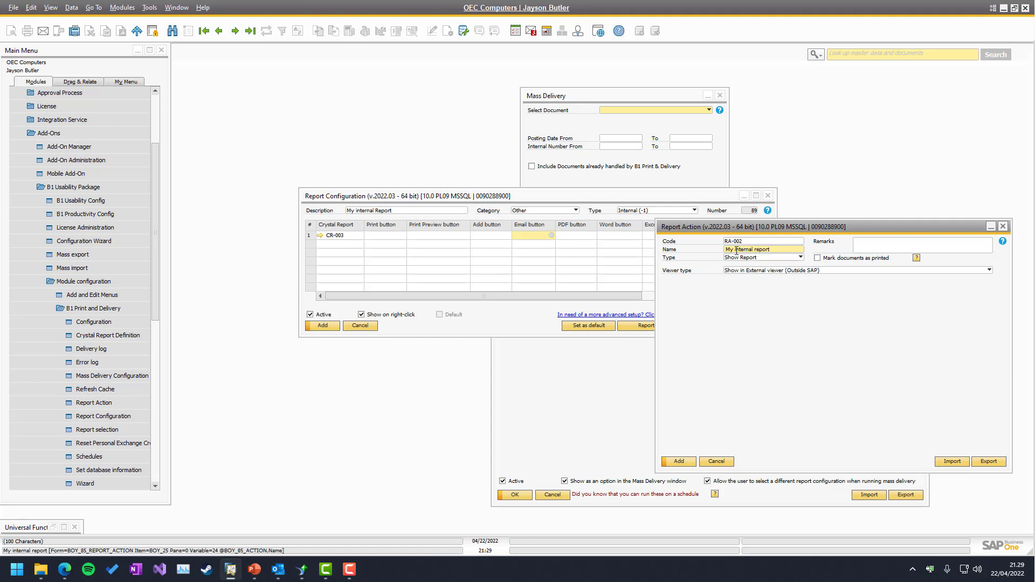
pyautogui.click(760, 258)
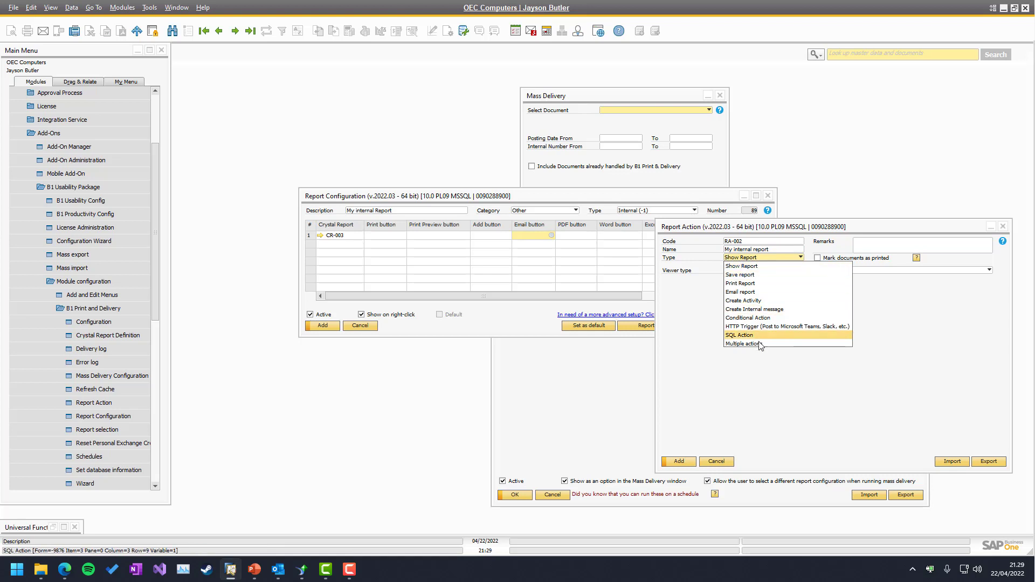
pyautogui.click(747, 291)
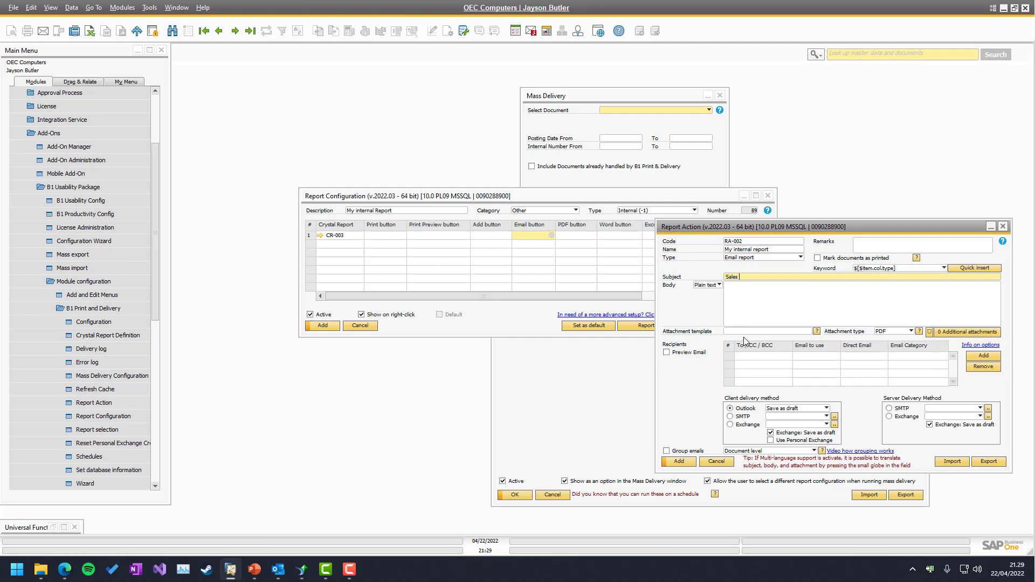
# Enter the subject 'Sales by Sales Employee' and a greeting body saying here are the numbers requested
pyautogui.write('Sales bu')
pyautogui.press('BackSpace')
pyautogui.write('y Sales Employee')
pyautogui.click(763, 302)
pyautogui.write('Hi Boss')
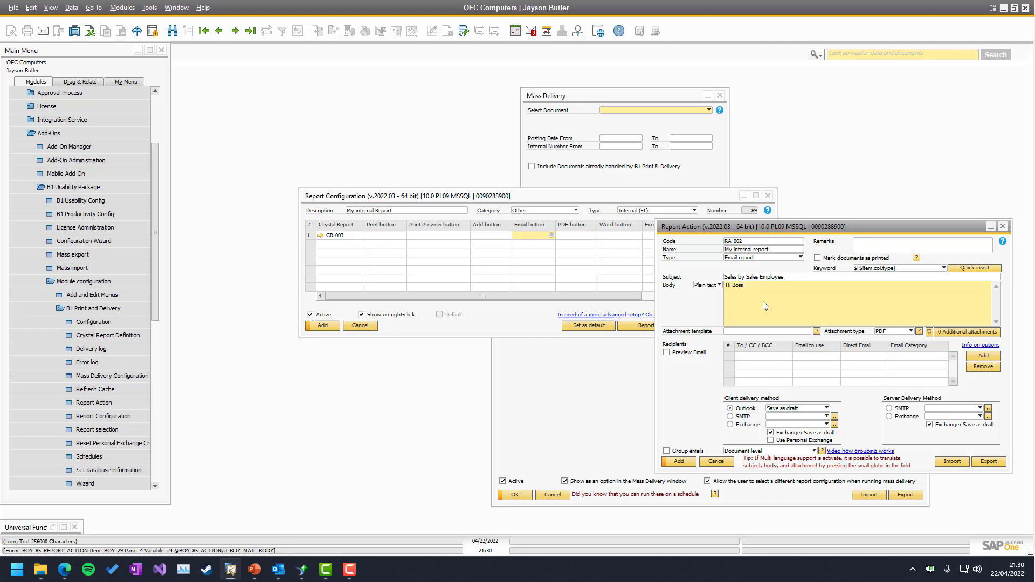
pyautogui.write(', here is the numbers you asked for')
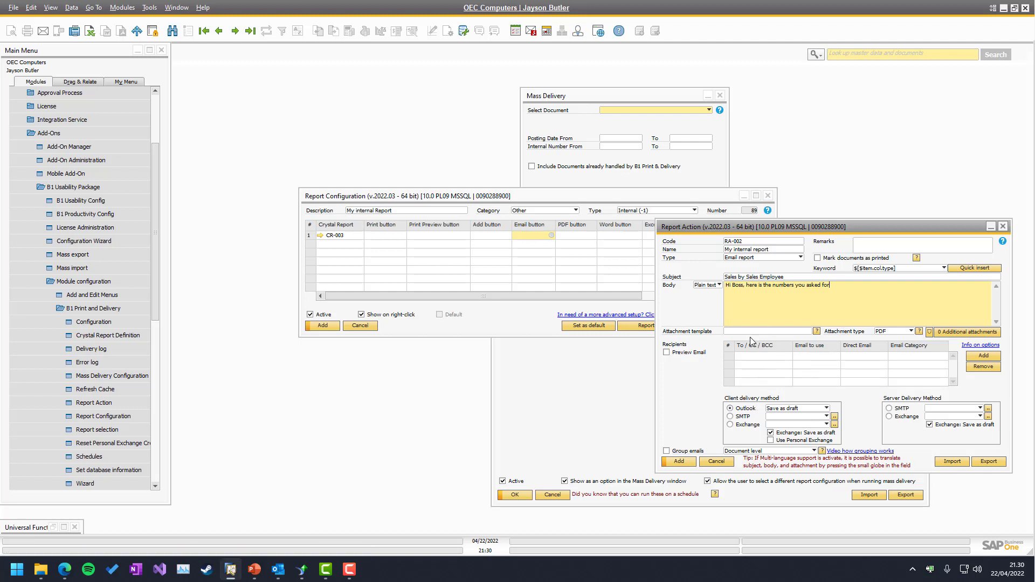
# Copy the subject into the attachment template so it reads Sales by Sales Employee.pdf
pyautogui.press('Tab')
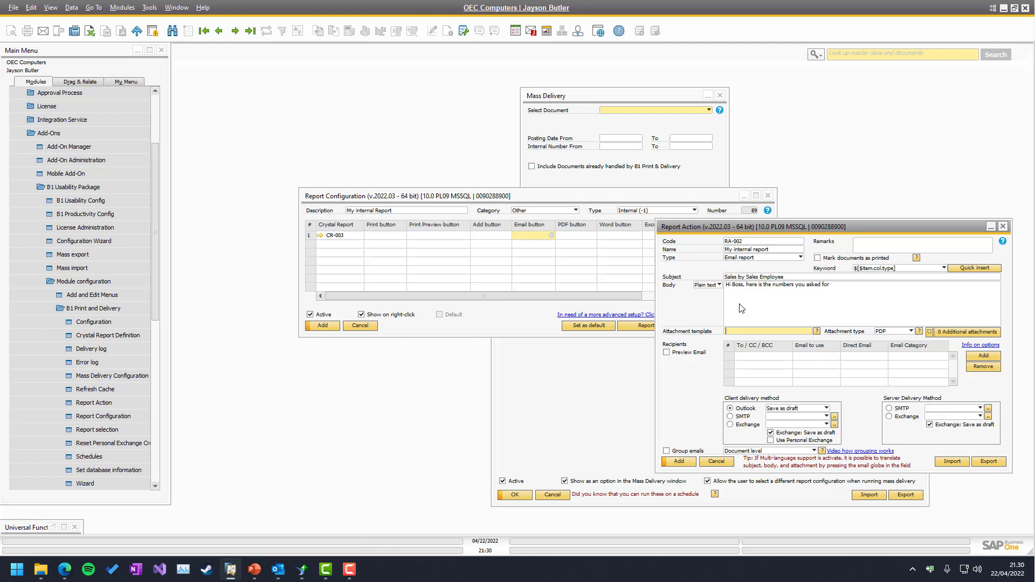
pyautogui.hotkey('shift', 'Tab')
pyautogui.hotkey('shift', 'Tab')
pyautogui.hotkey('ctrl', 'c')
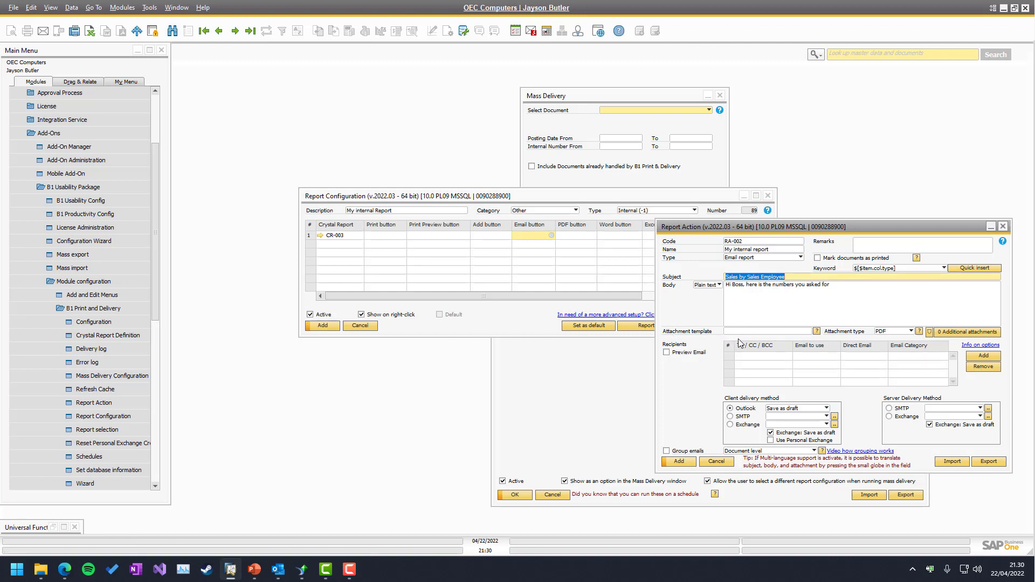
pyautogui.press('Tab')
pyautogui.press('Tab')
pyautogui.hotkey('ctrl', 'v')
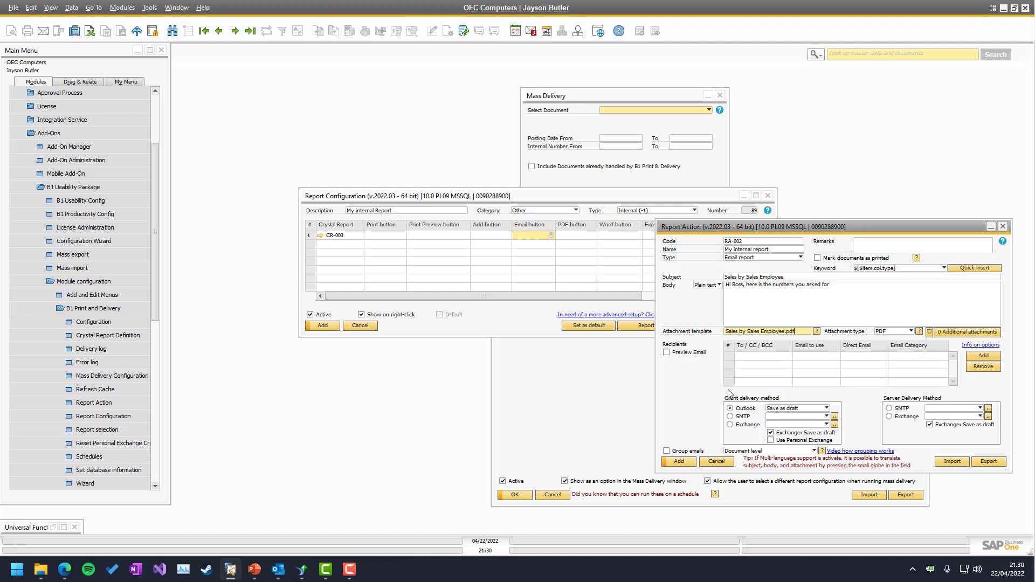
pyautogui.click(758, 304)
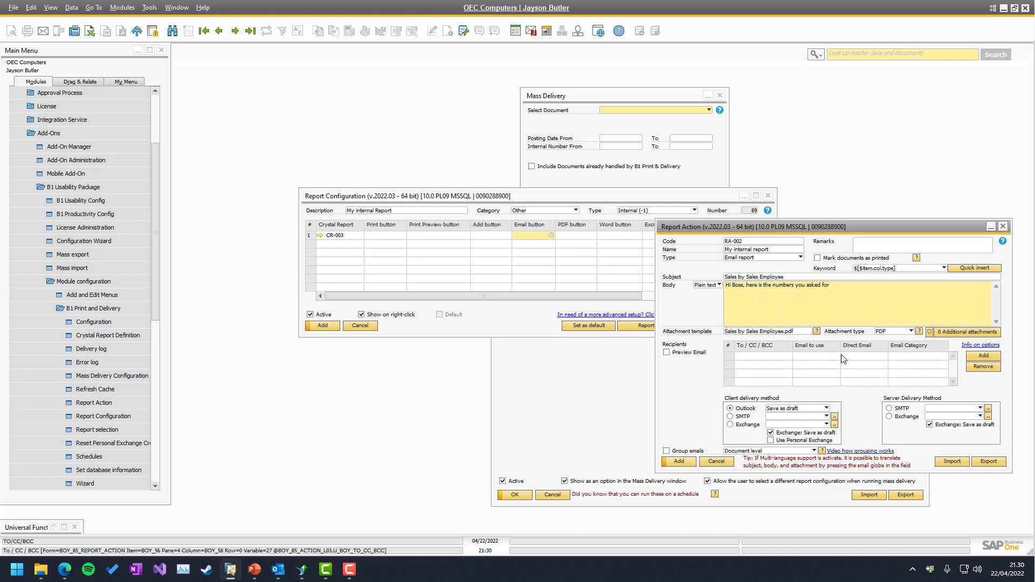
# Add a To recipient set to Direct Email and enter the boss's e-mail address
pyautogui.click(984, 356)
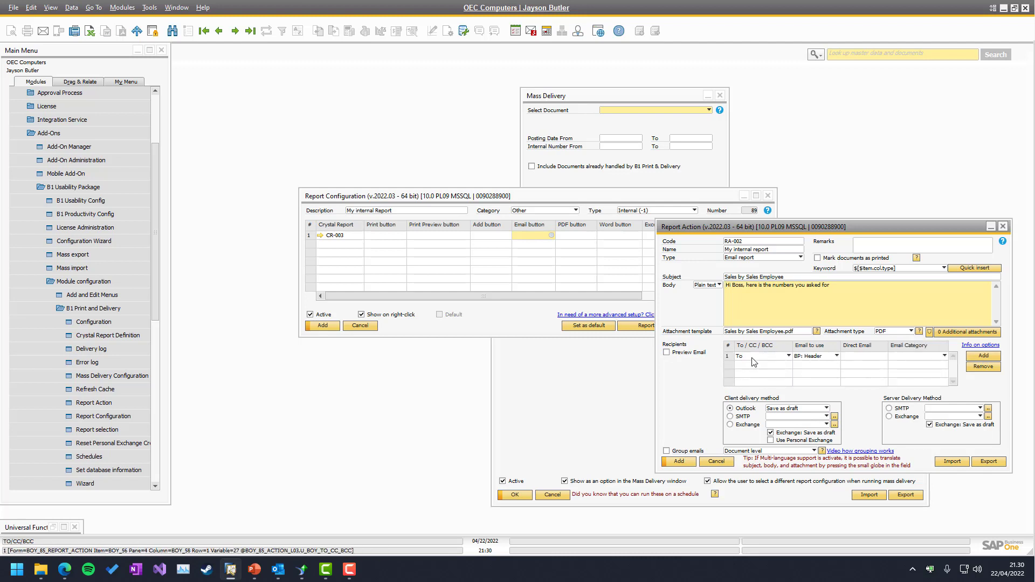
pyautogui.click(809, 357)
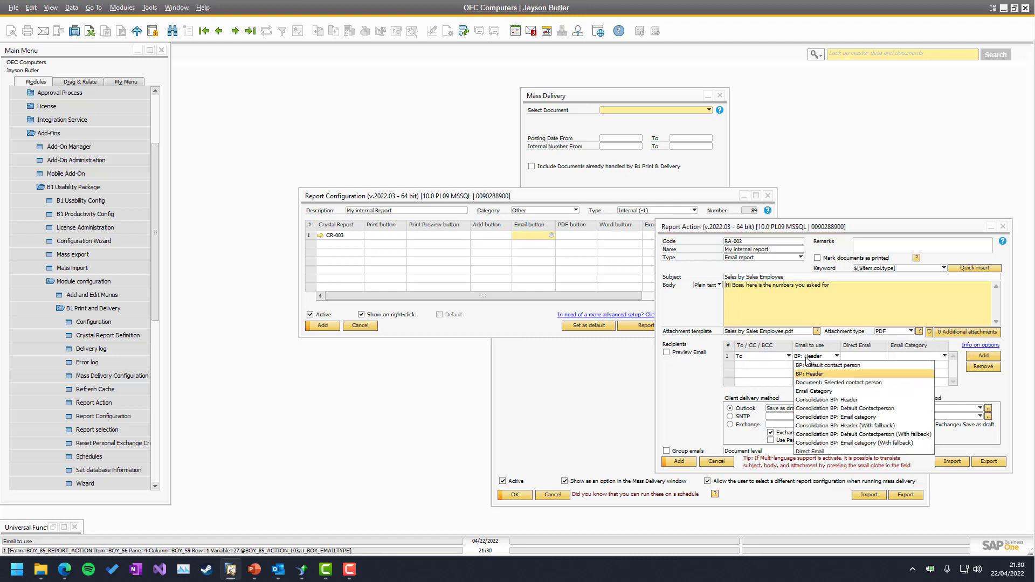
pyautogui.click(815, 451)
pyautogui.click(852, 357)
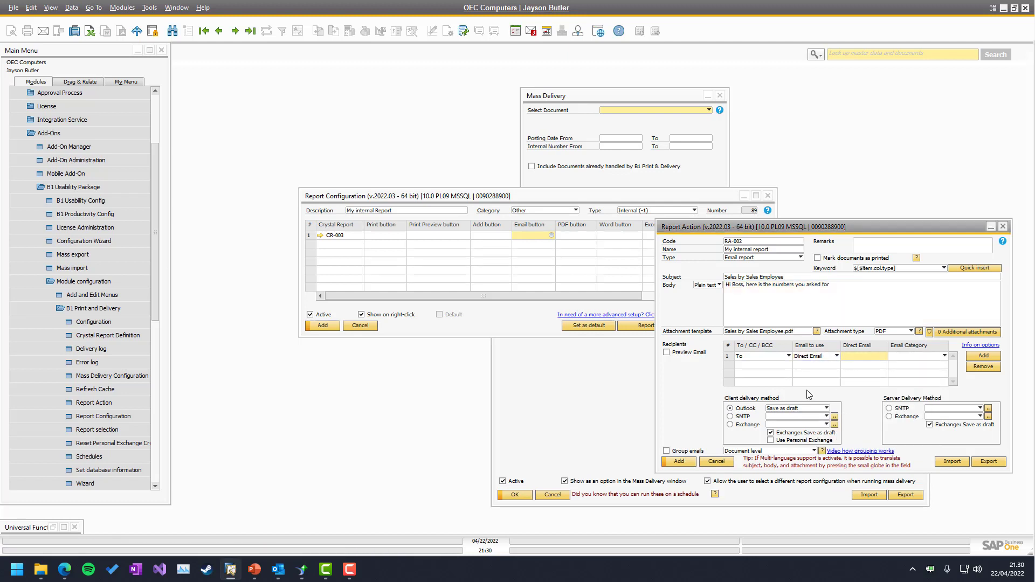
pyautogui.write('rtw')
pyautogui.press('BackSpace')
pyautogui.press('BackSpace')
pyautogui.press('BackSpace')
pyautogui.press('BackSpace')
pyautogui.press('BackSpace')
pyautogui.press('BackSpace')
pyautogui.press('BackSpace')
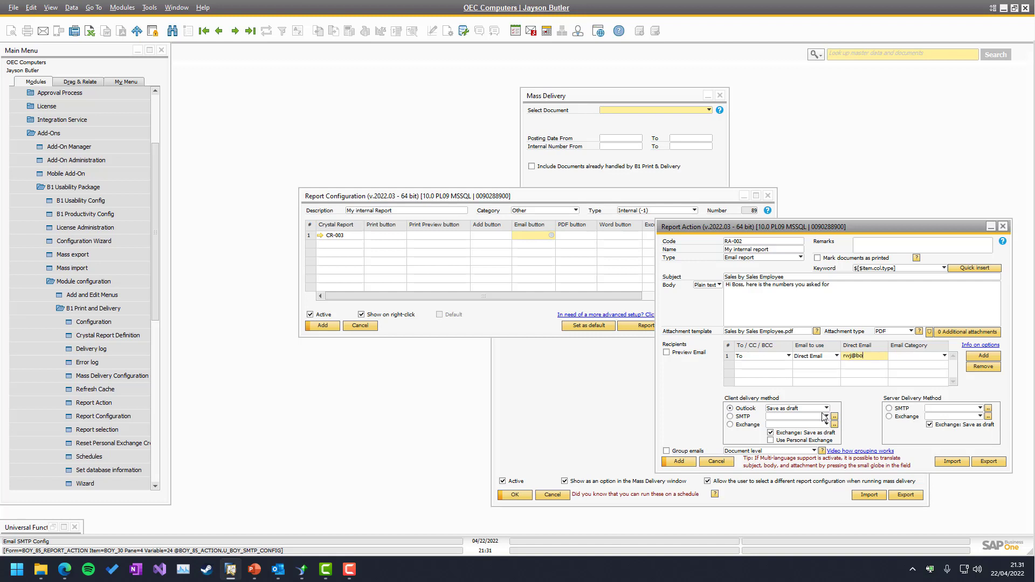
# Set server delivery to SMTP through the Boyum server, review its settings, and add the report action
pyautogui.click(858, 310)
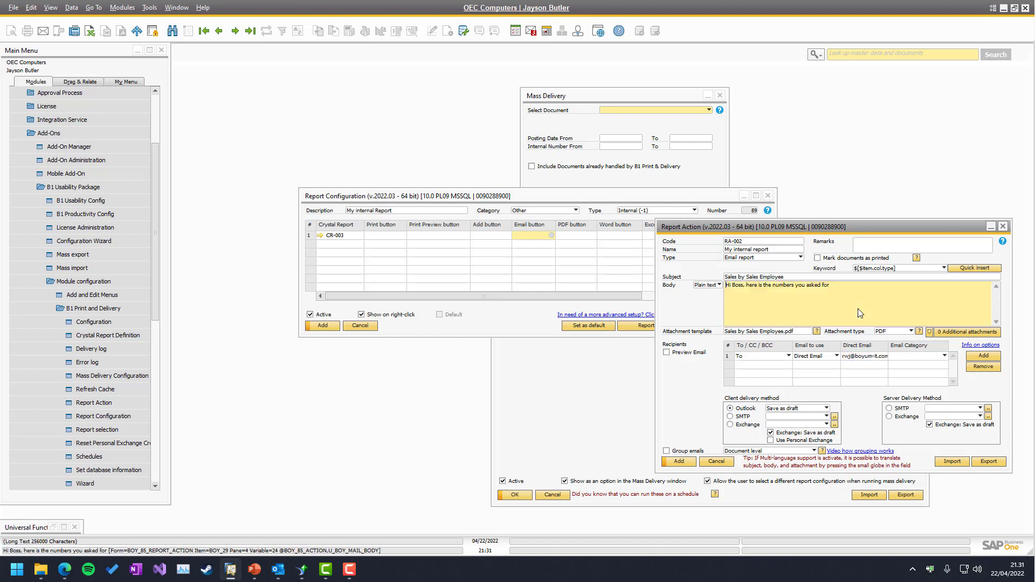
pyautogui.click(896, 409)
pyautogui.click(945, 409)
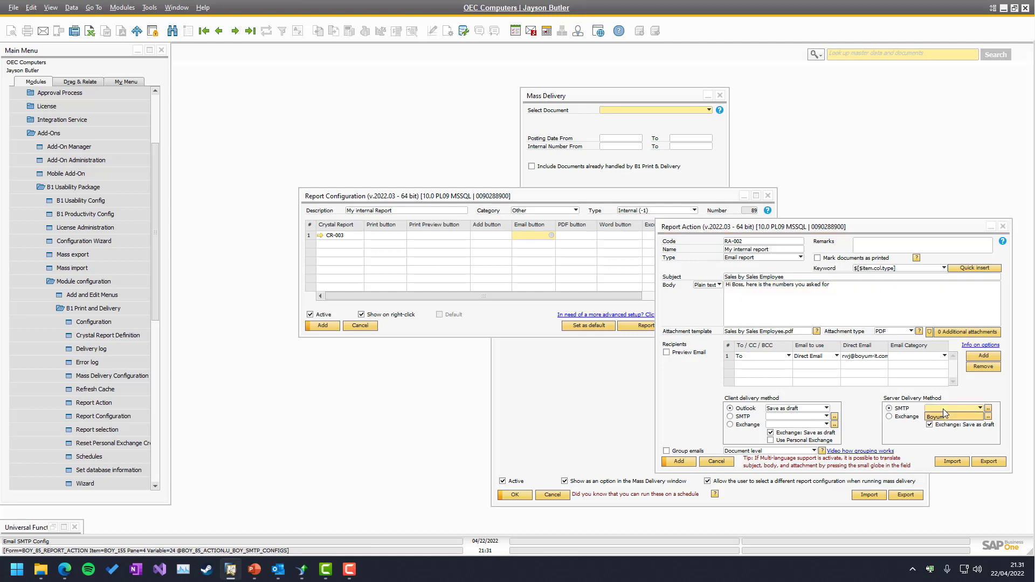
pyautogui.click(945, 416)
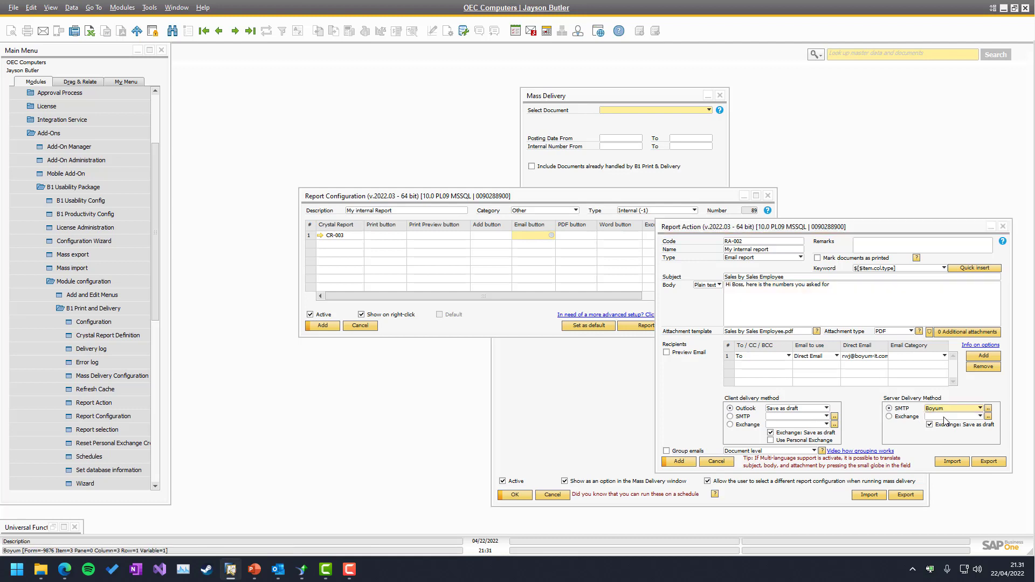
pyautogui.click(989, 410)
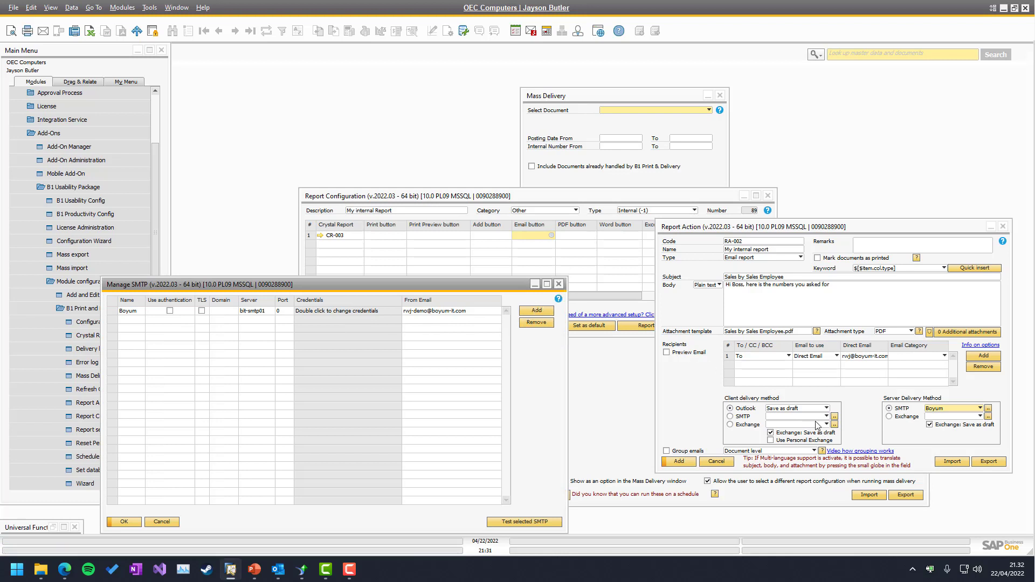
pyautogui.press('Escape')
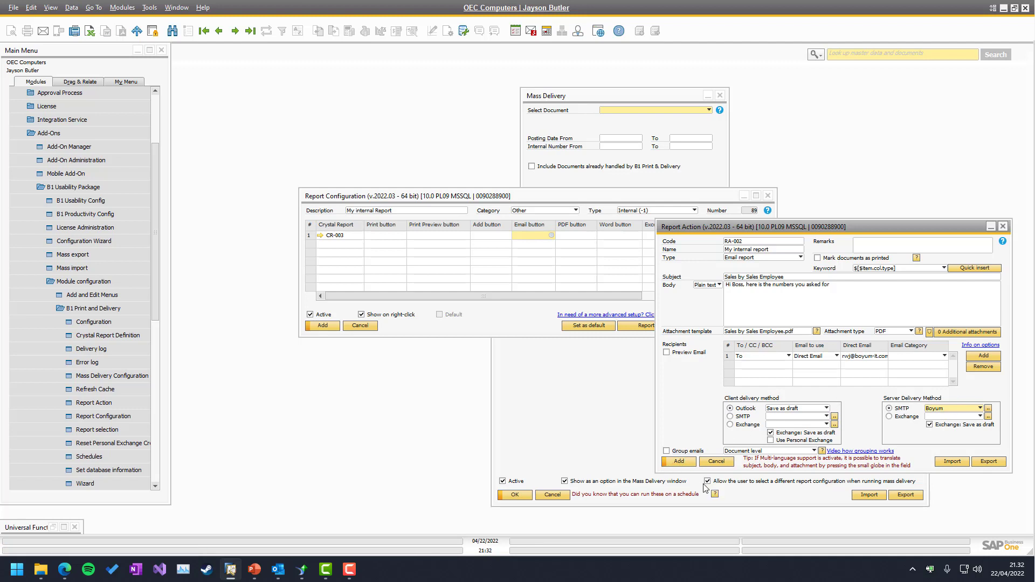
pyautogui.click(679, 462)
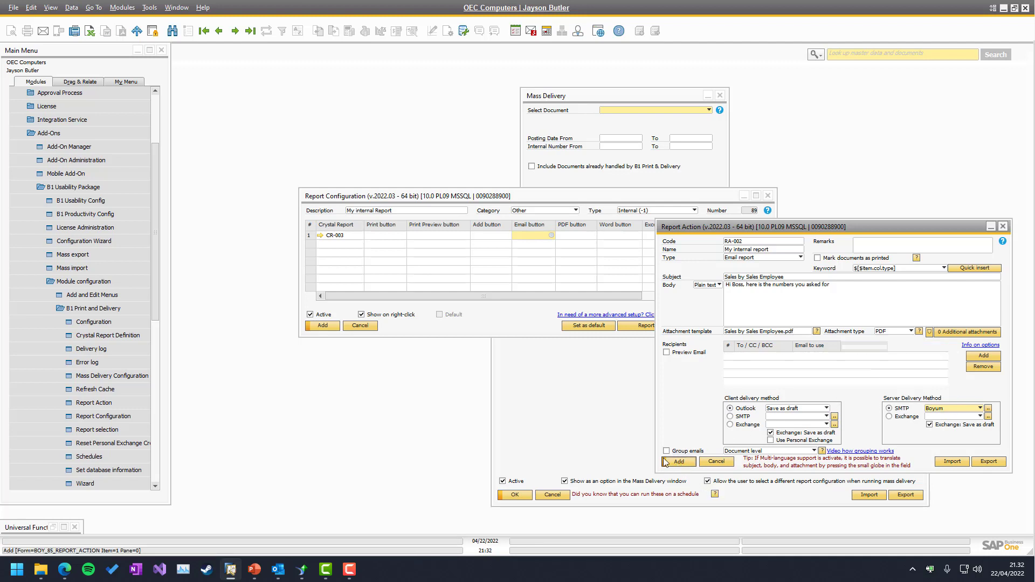
# Save and close the Report Configuration, then go to Sales - A/R > Mass Delivery
pyautogui.click(324, 326)
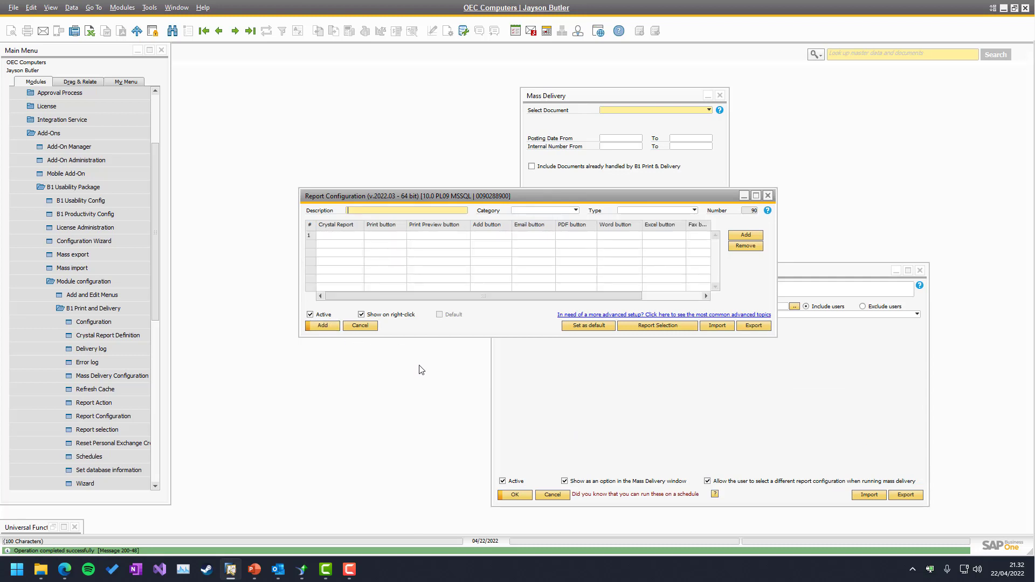
pyautogui.click(360, 326)
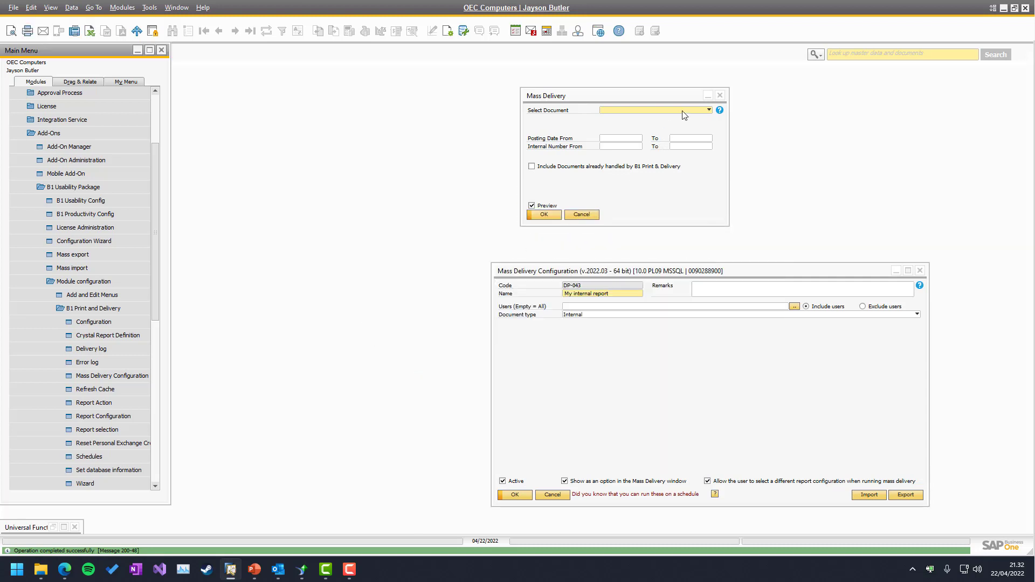
pyautogui.click(720, 96)
pyautogui.click(82, 281)
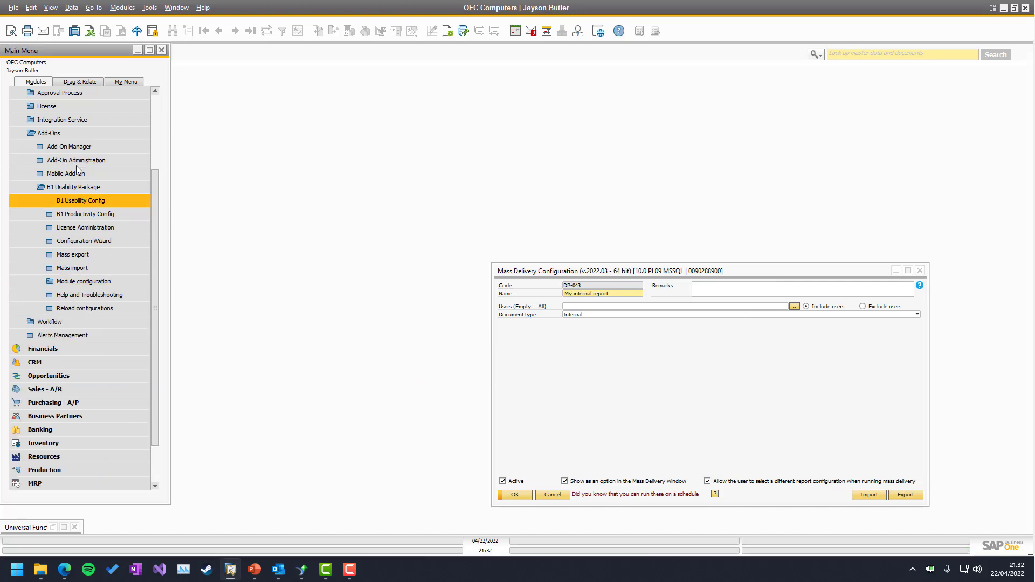
pyautogui.click(46, 388)
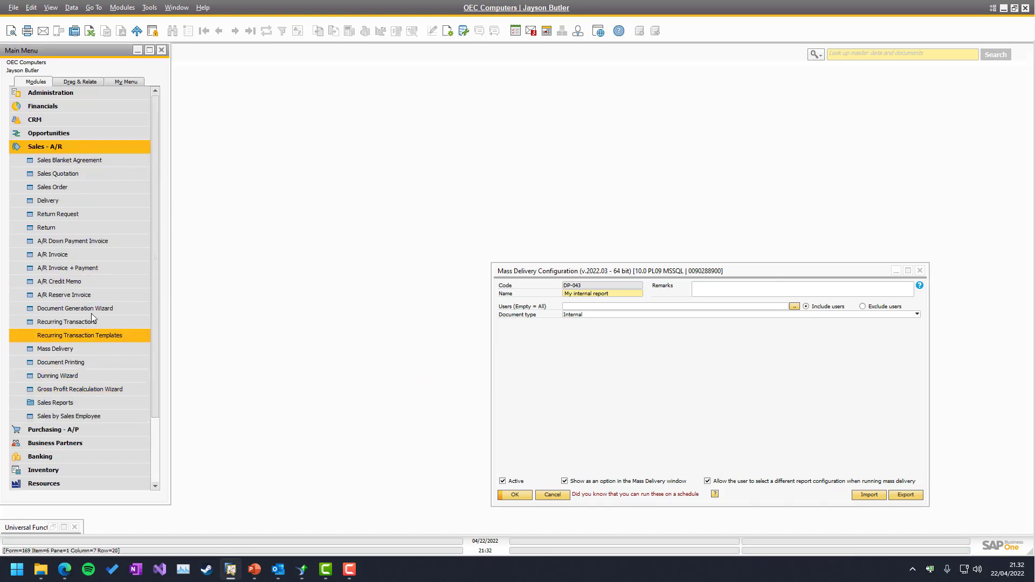
pyautogui.click(57, 351)
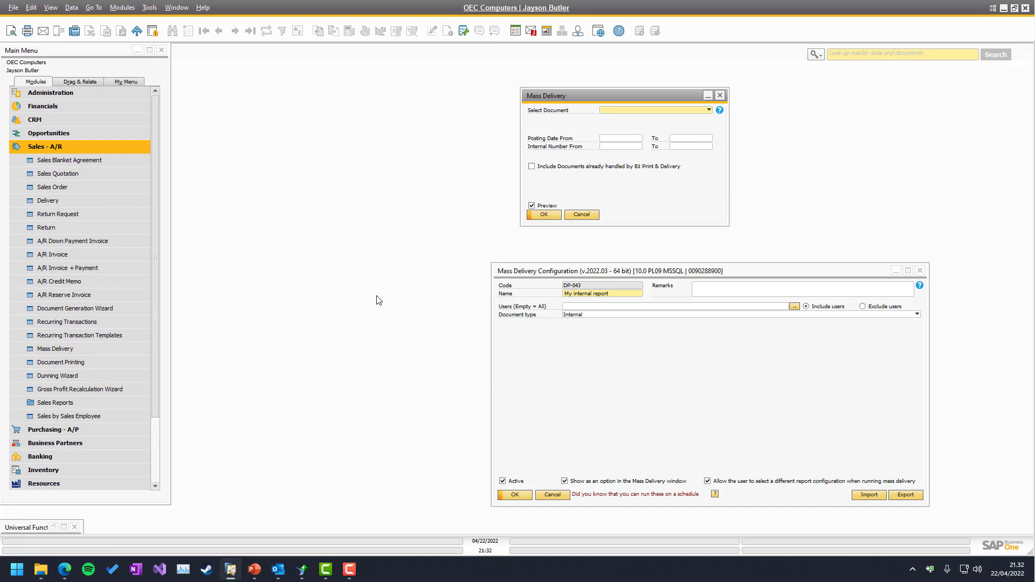
# Mass-deliver My internal report using the My internal Report configuration and Email action
pyautogui.click(623, 109)
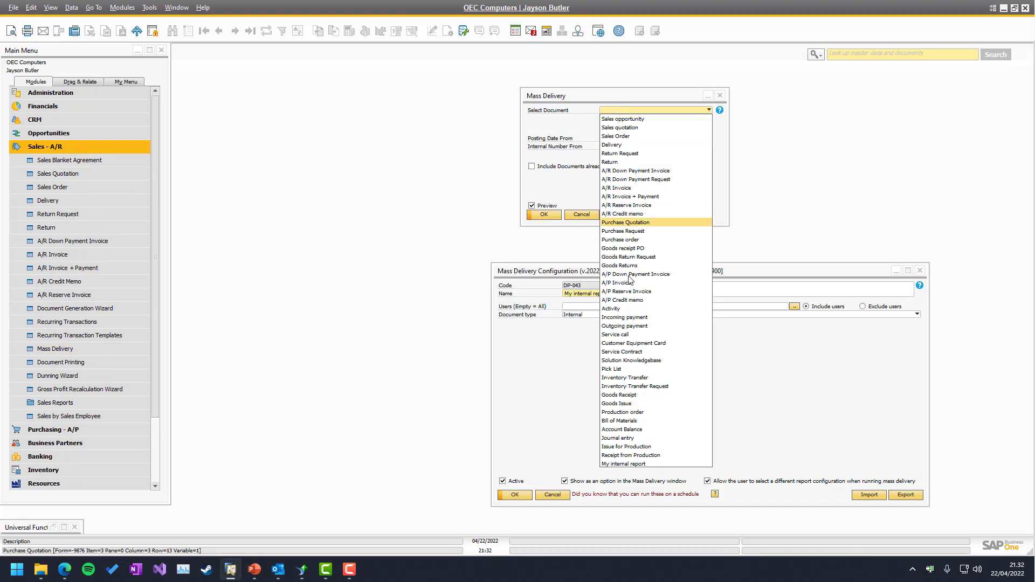
pyautogui.click(627, 464)
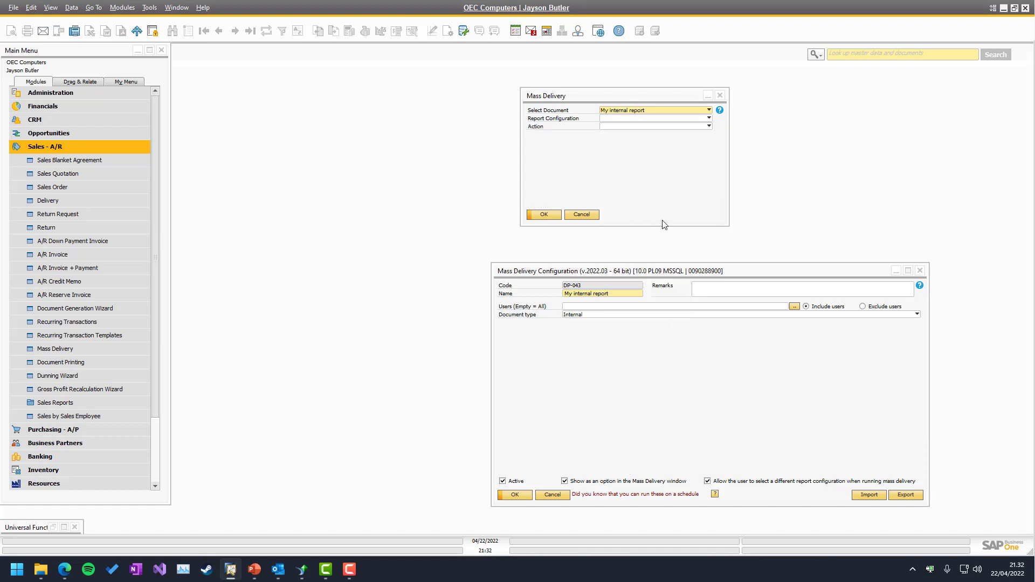
pyautogui.click(630, 119)
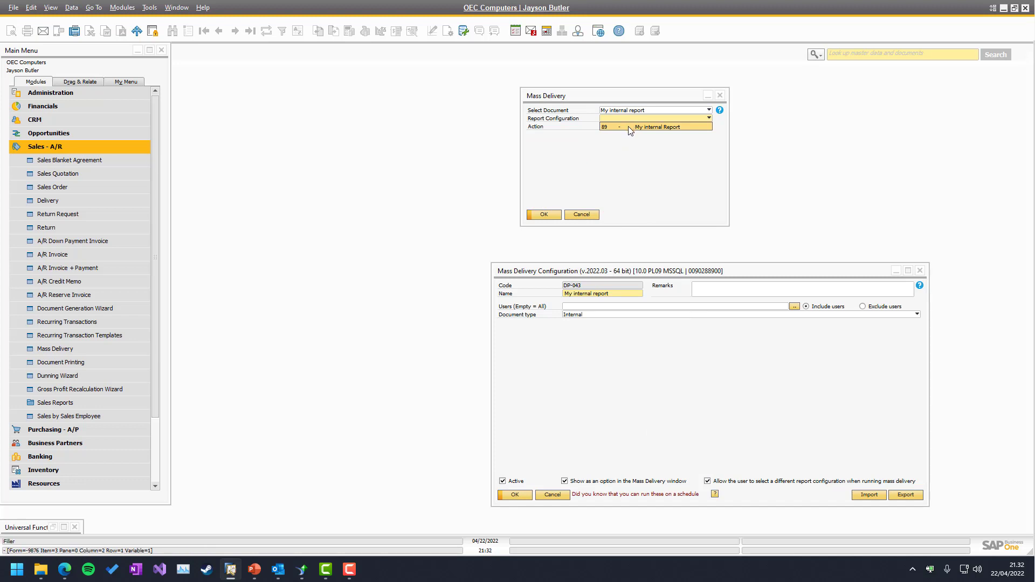
pyautogui.click(629, 126)
pyautogui.click(626, 126)
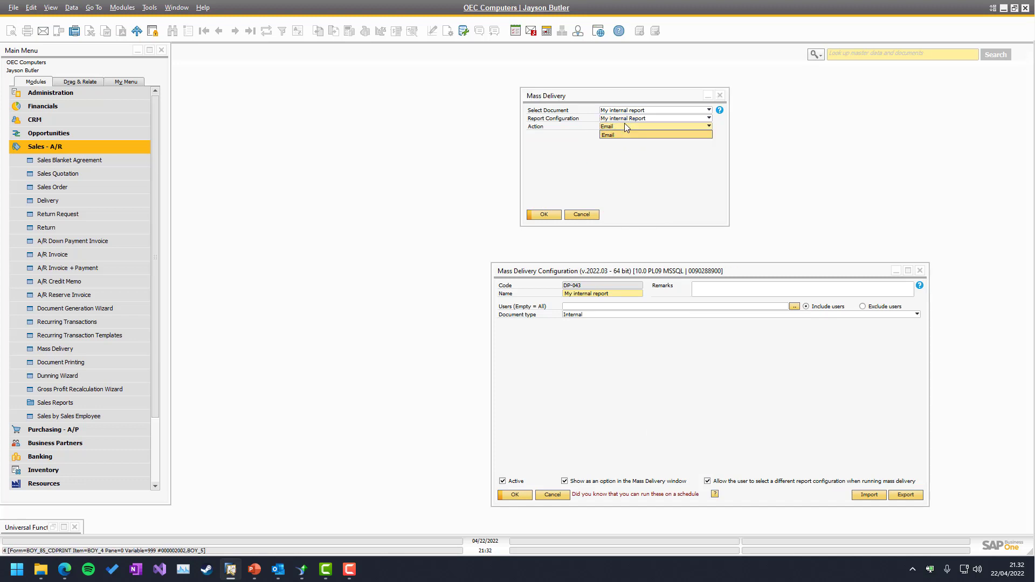
pyautogui.click(625, 125)
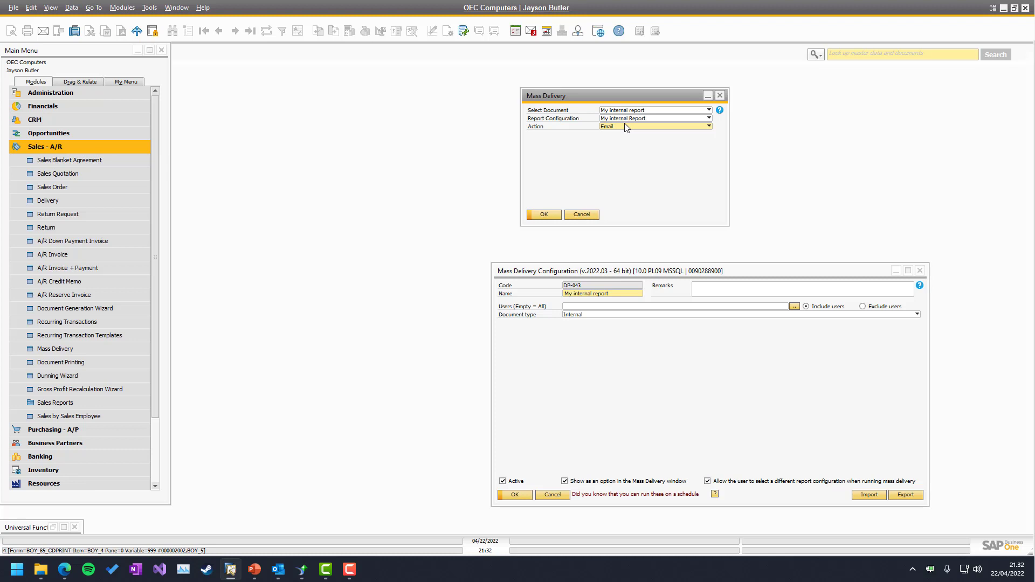
pyautogui.click(538, 215)
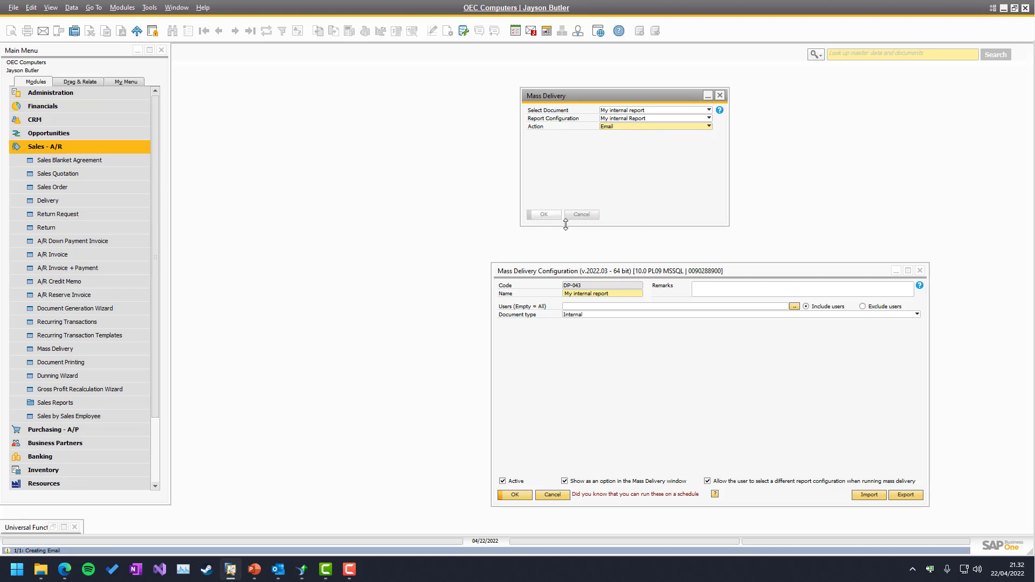
# Open the emailed PDF report attachment in Outlook to check it, then close it
pyautogui.click(278, 571)
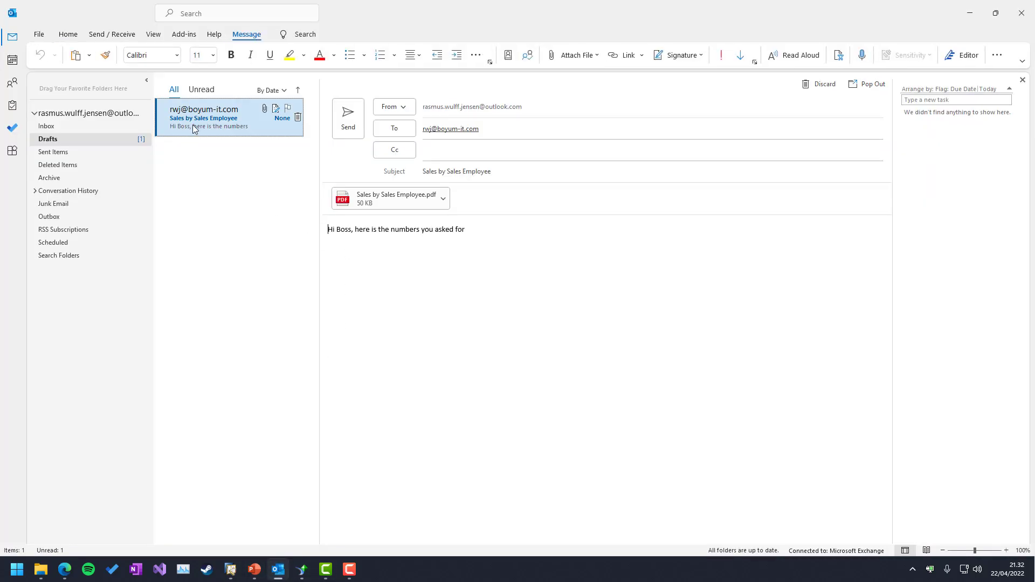
pyautogui.doubleClick(383, 207)
pyautogui.click(495, 304)
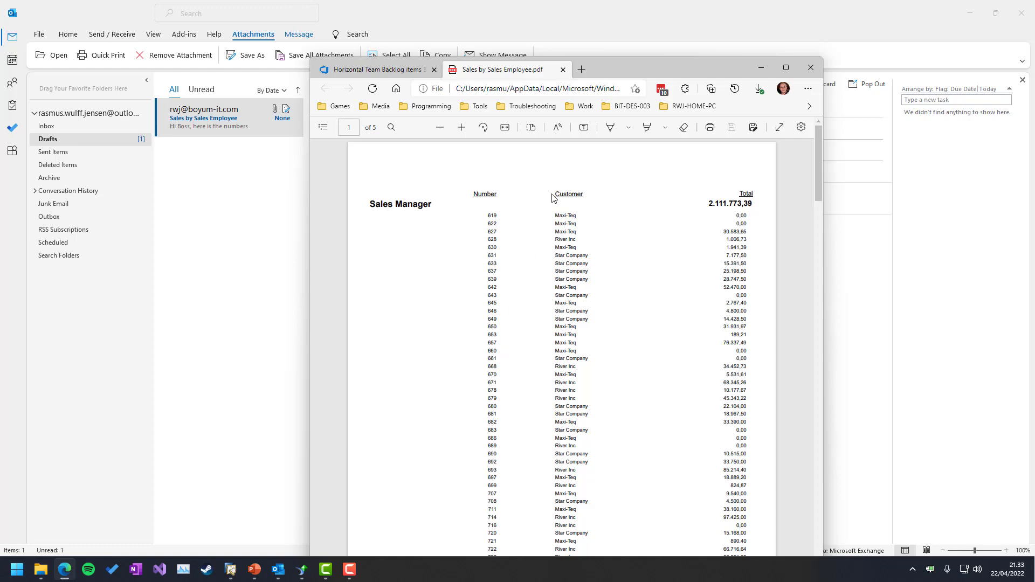
pyautogui.click(564, 72)
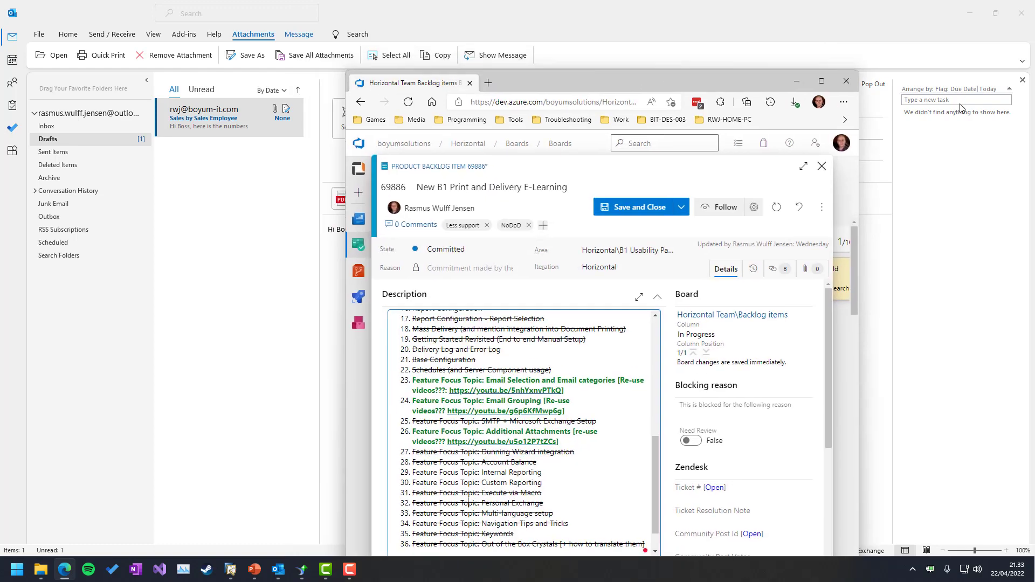
# Delete the leftover draft email in Outlook and switch back to SAP Business One
pyautogui.click(375, 57)
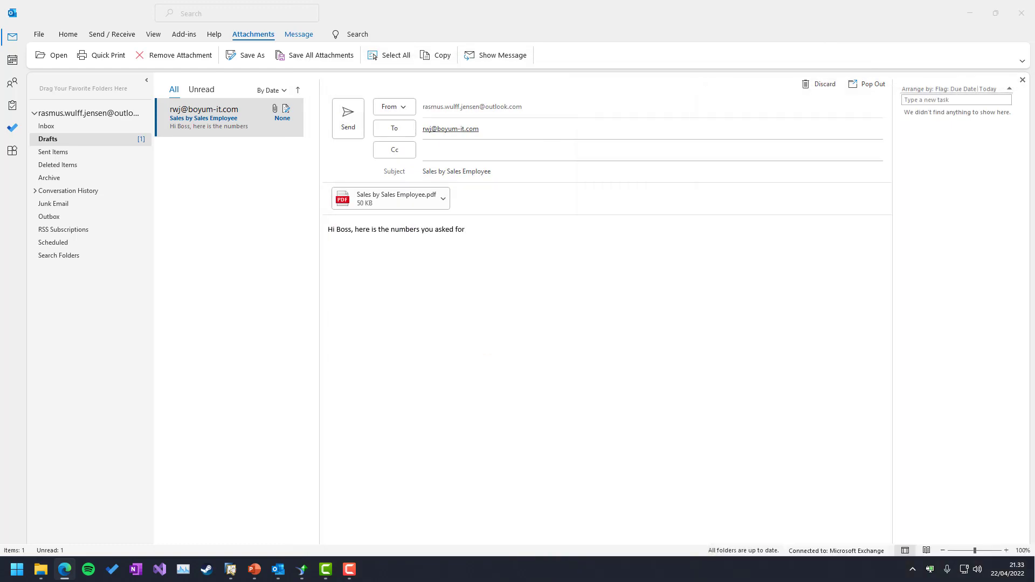
pyautogui.click(222, 127)
pyautogui.press('Delete')
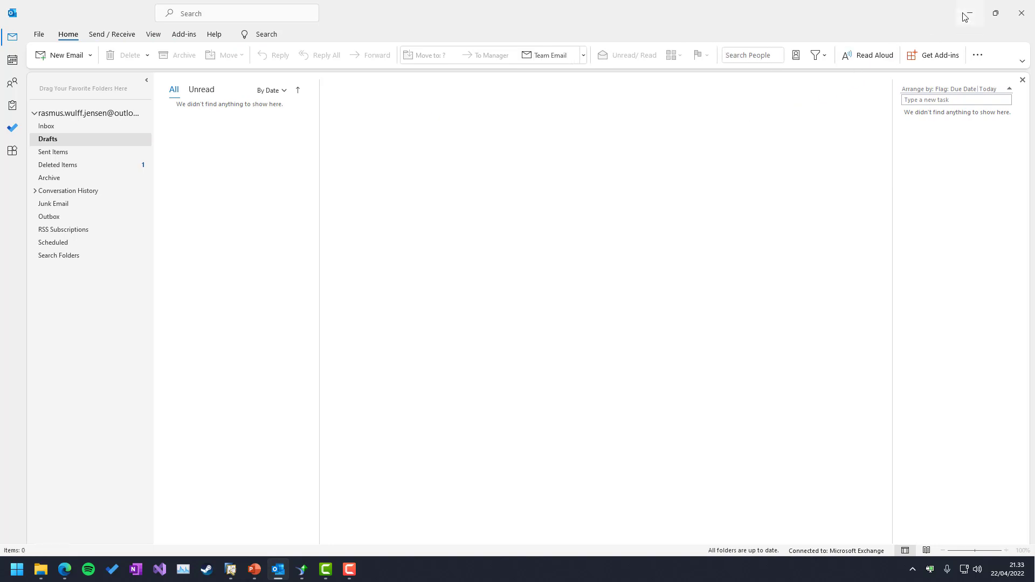
pyautogui.hotkey('alt', 'Tab')
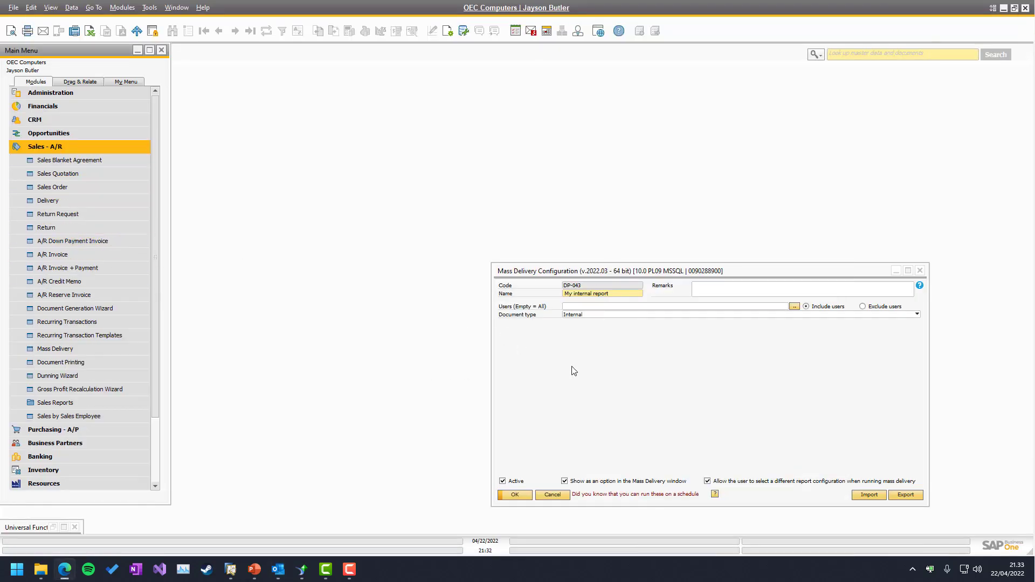
# Open Administration > Add-Ons > B1 Usability Package > Module configuration > B1 Print and Delivery > Schedules
pyautogui.click(613, 371)
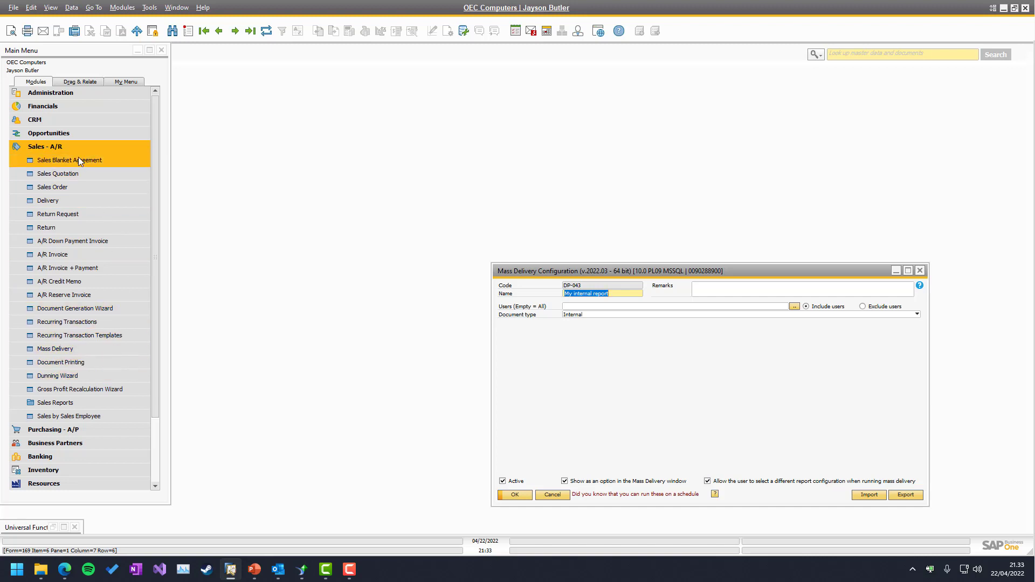
pyautogui.click(46, 146)
pyautogui.click(51, 93)
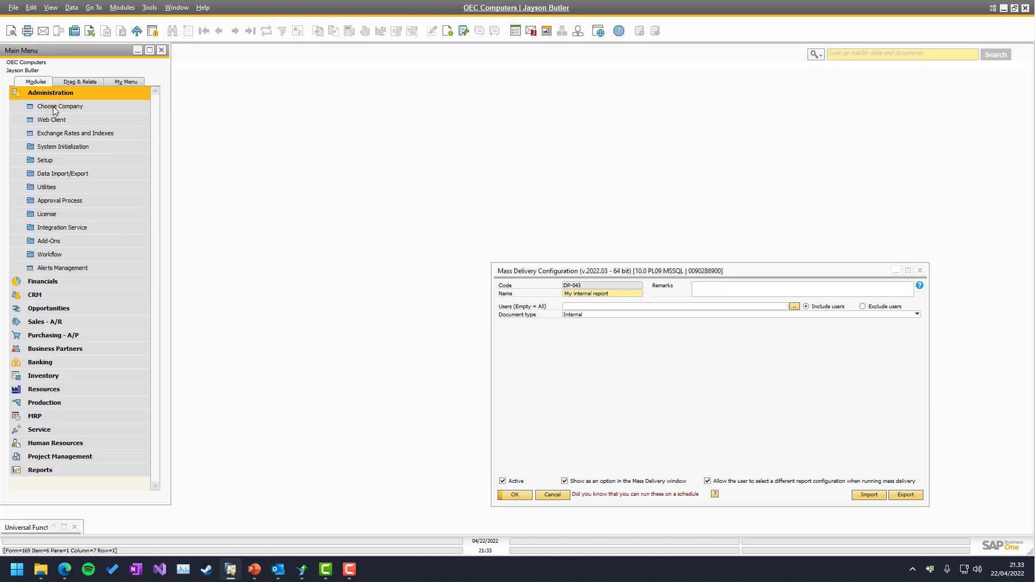
pyautogui.click(37, 240)
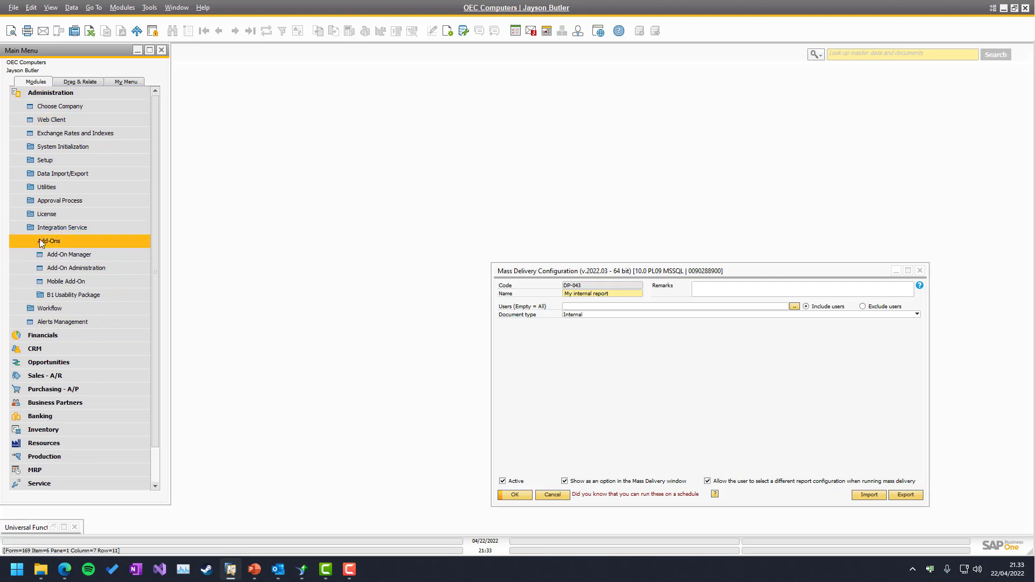
pyautogui.click(79, 295)
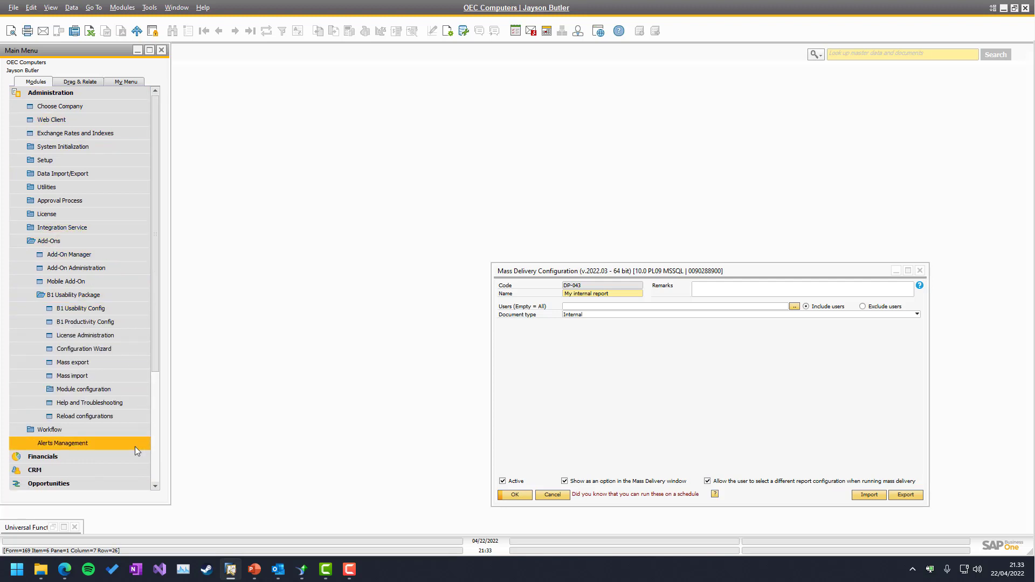
pyautogui.click(70, 391)
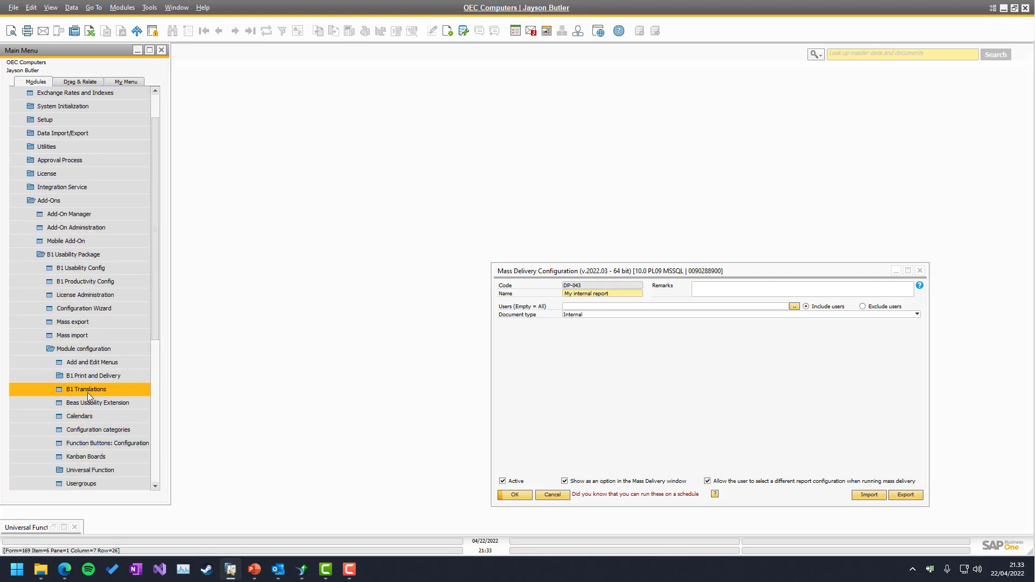
pyautogui.click(80, 380)
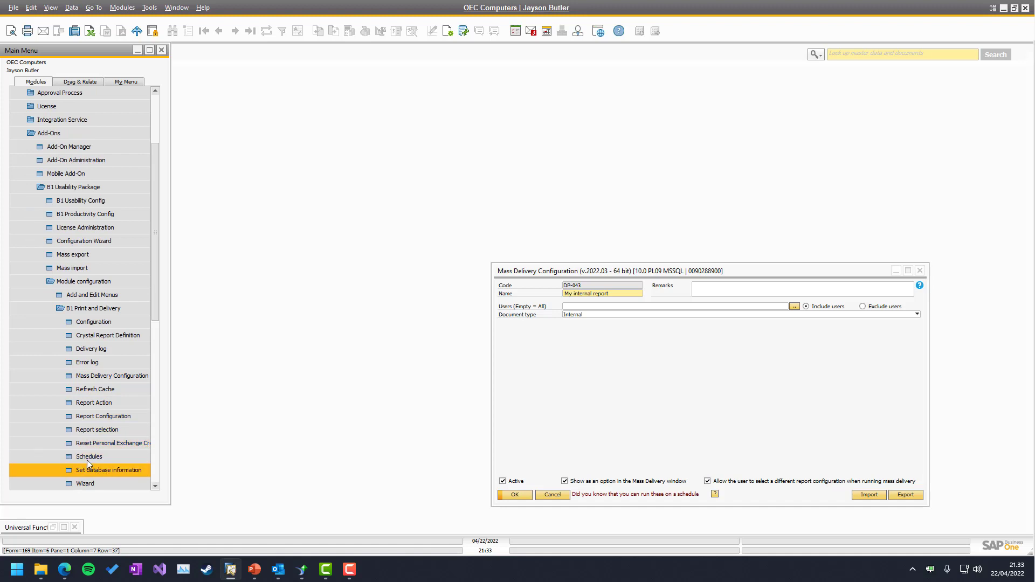
pyautogui.click(141, 458)
pyautogui.moveTo(405, 108); pyautogui.dragTo(381, 91)
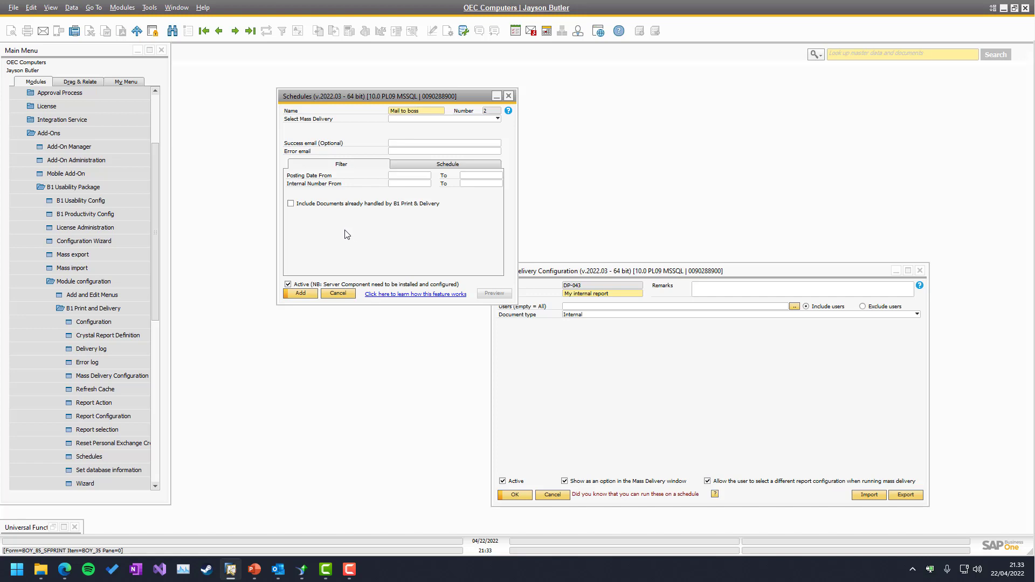
# Point the schedule at the My internal report mass delivery and My internal Report configuration
pyautogui.click(412, 119)
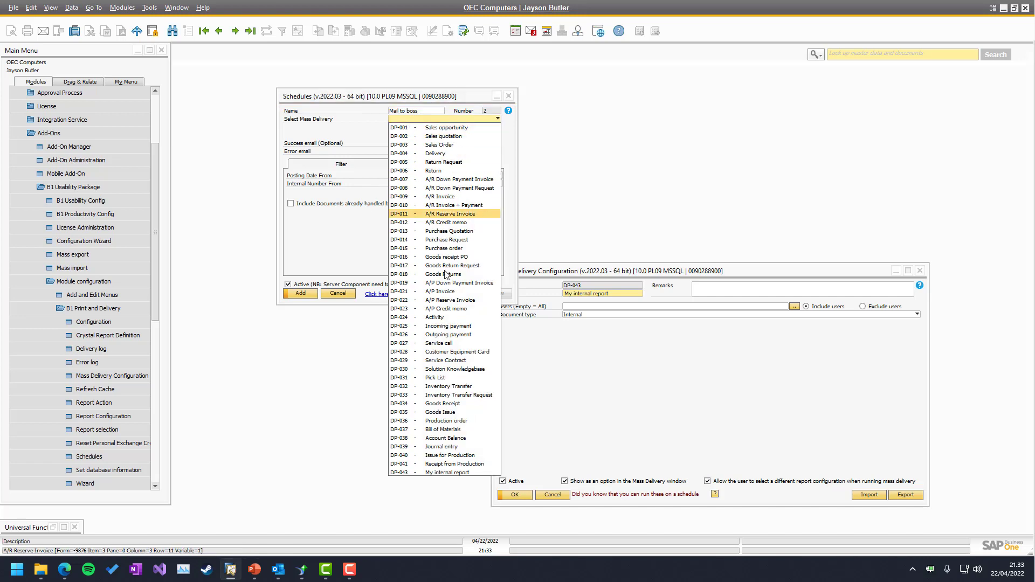
pyautogui.click(431, 473)
pyautogui.click(426, 126)
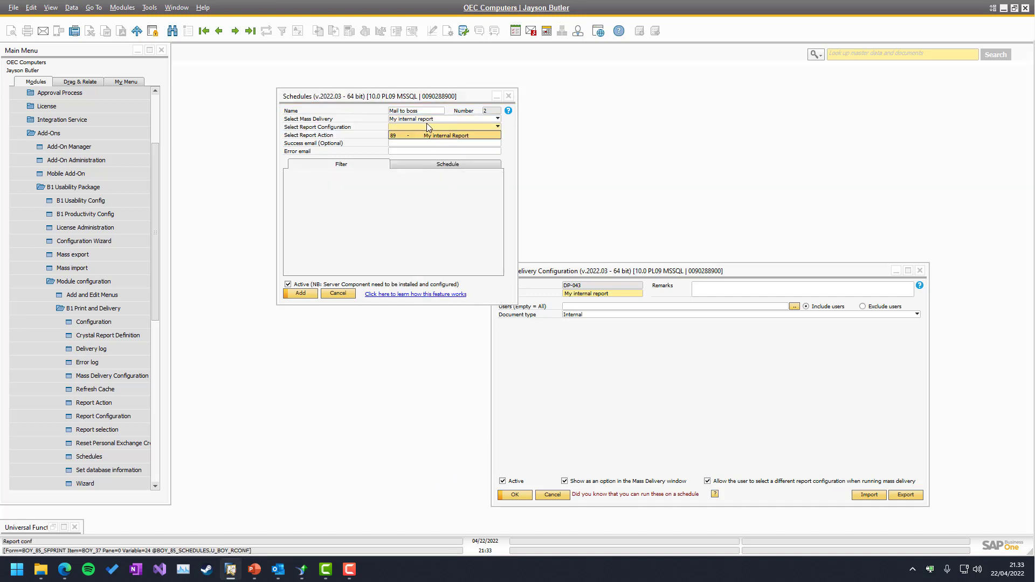
pyautogui.click(425, 136)
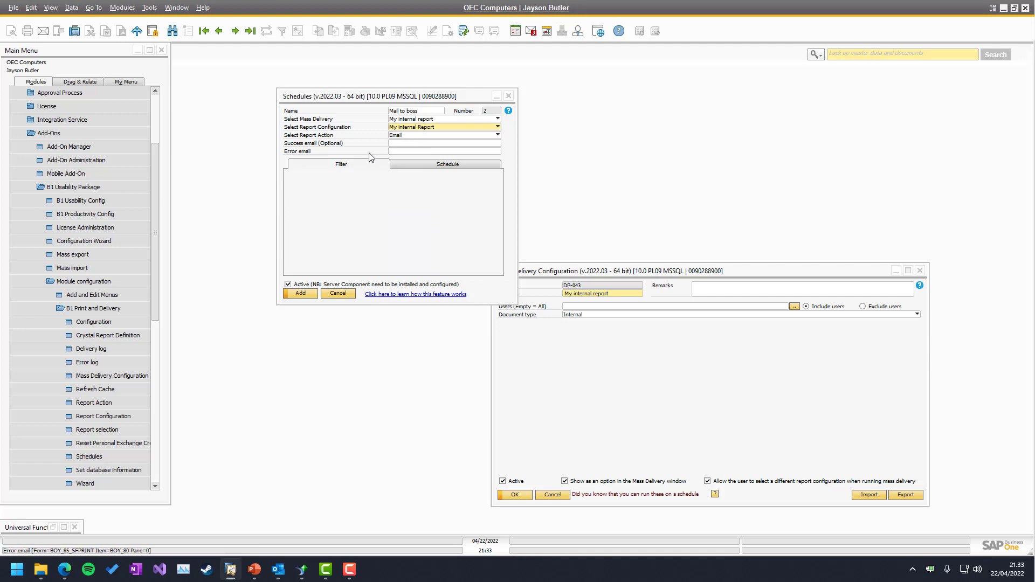
pyautogui.click(394, 152)
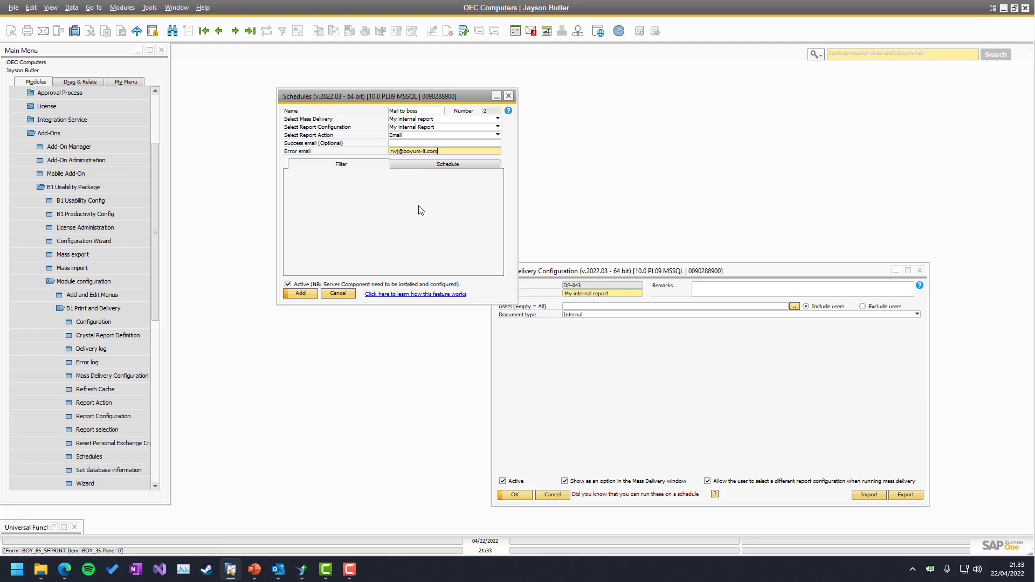
# Set the schedule to Weekly on Mondays at hour 8 and save it
pyautogui.click(418, 165)
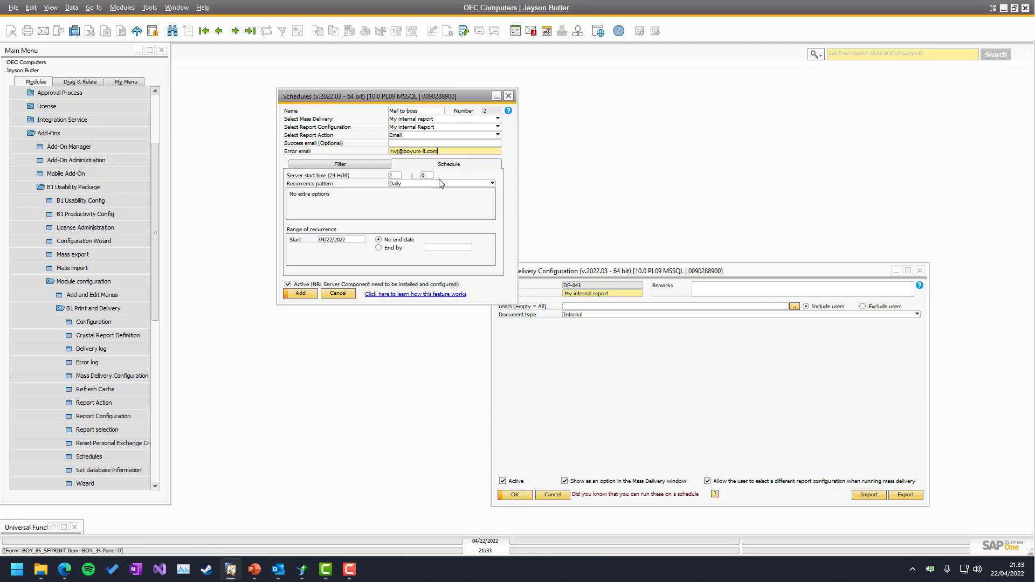
pyautogui.click(408, 184)
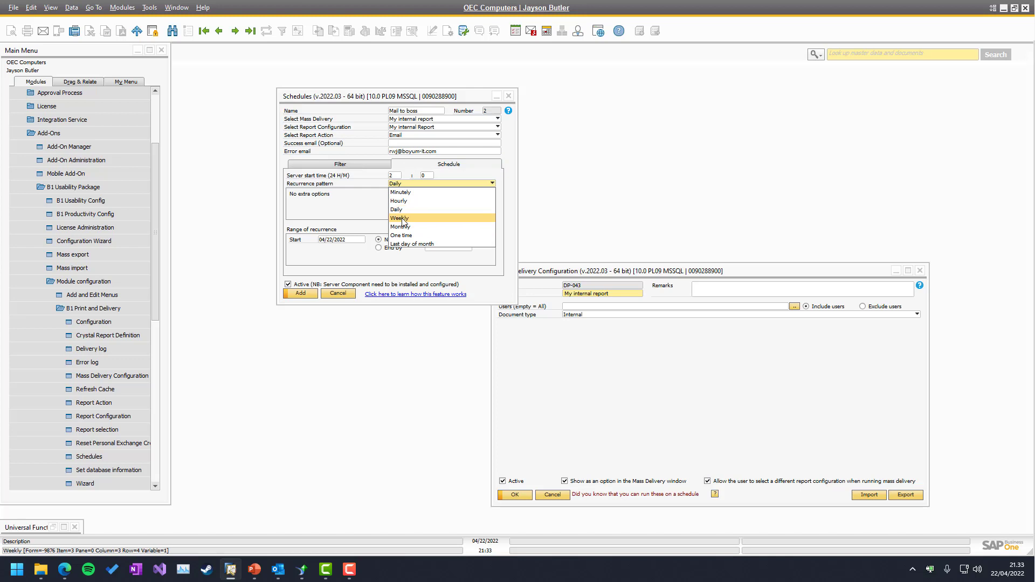
pyautogui.click(401, 218)
pyautogui.click(293, 195)
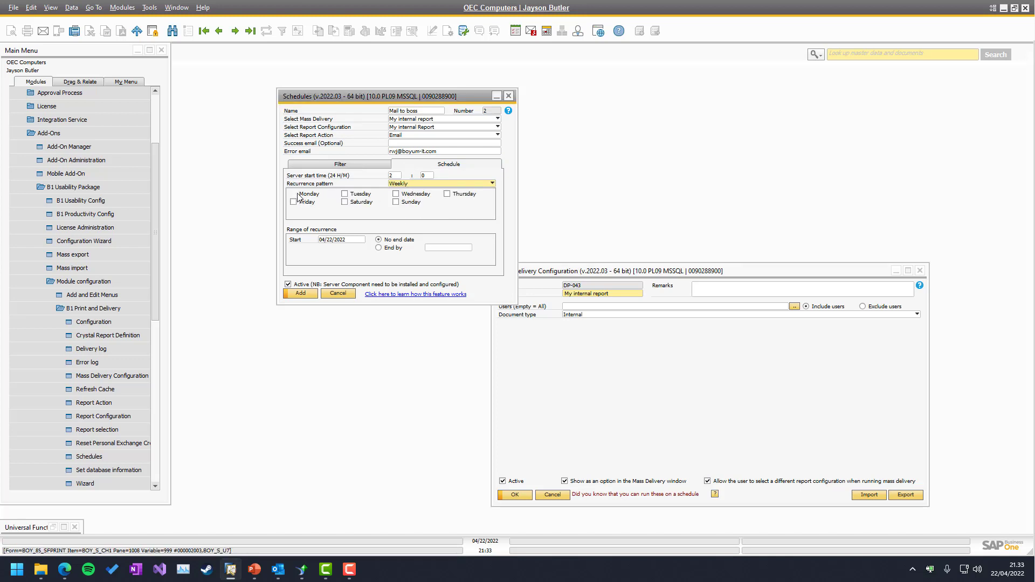
pyautogui.click(390, 176)
pyautogui.write('8')
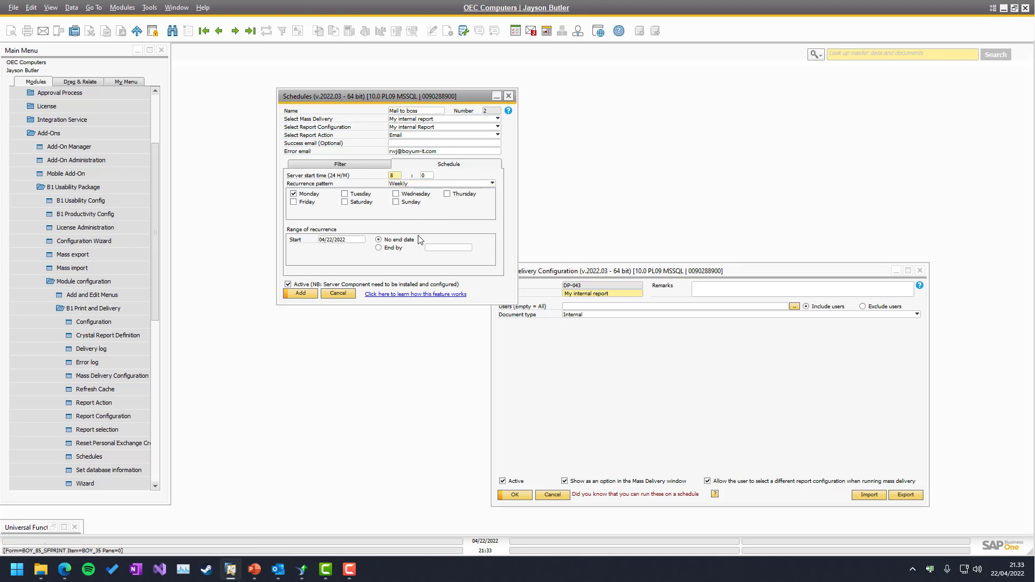
pyautogui.click(298, 294)
pyautogui.press('pageup')
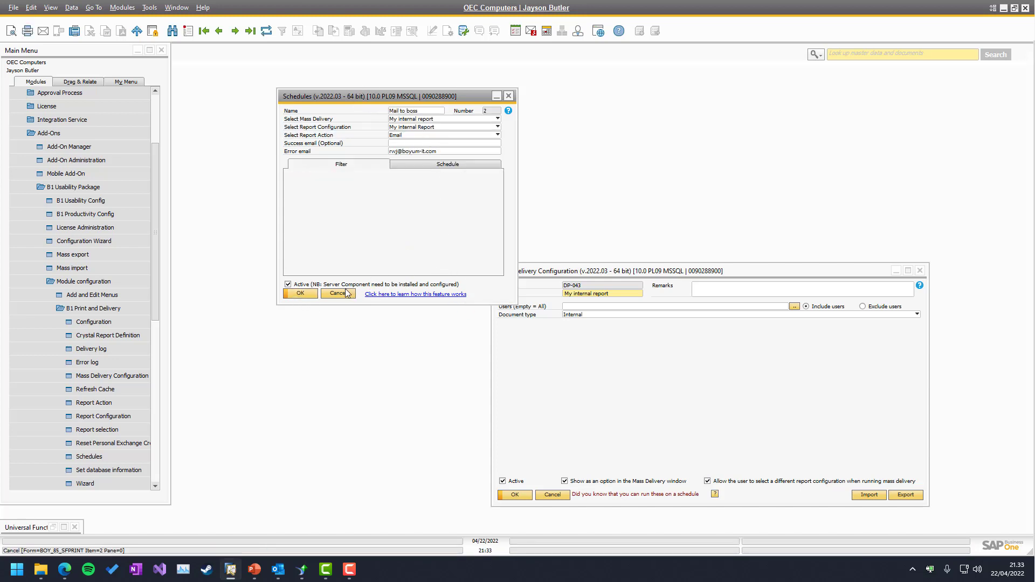
# Launch B1UP Server Component via Windows search and select the Mail to boss schedule
pyautogui.press('super')
pyautogui.write('b1up')
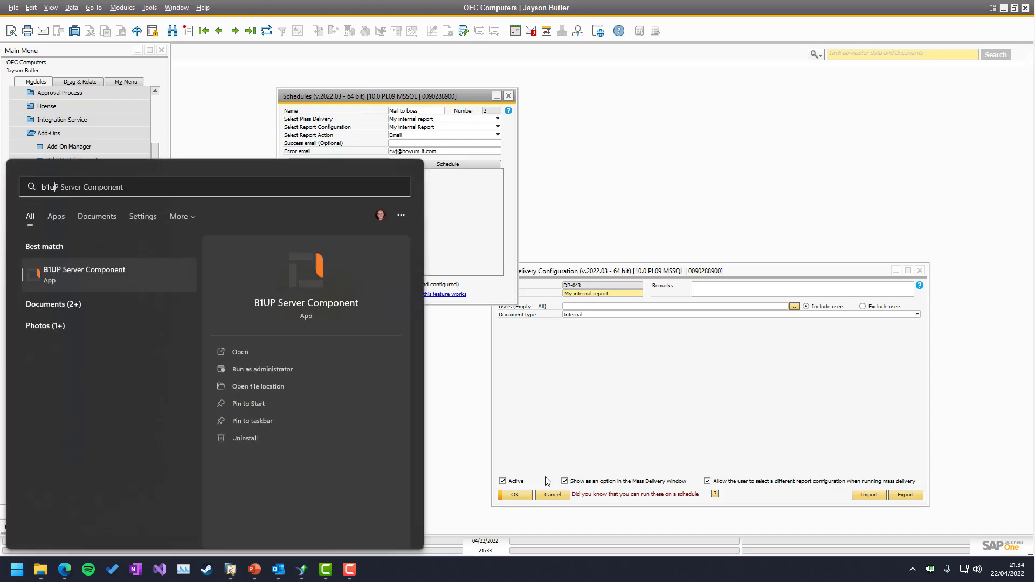
pyautogui.press('Return')
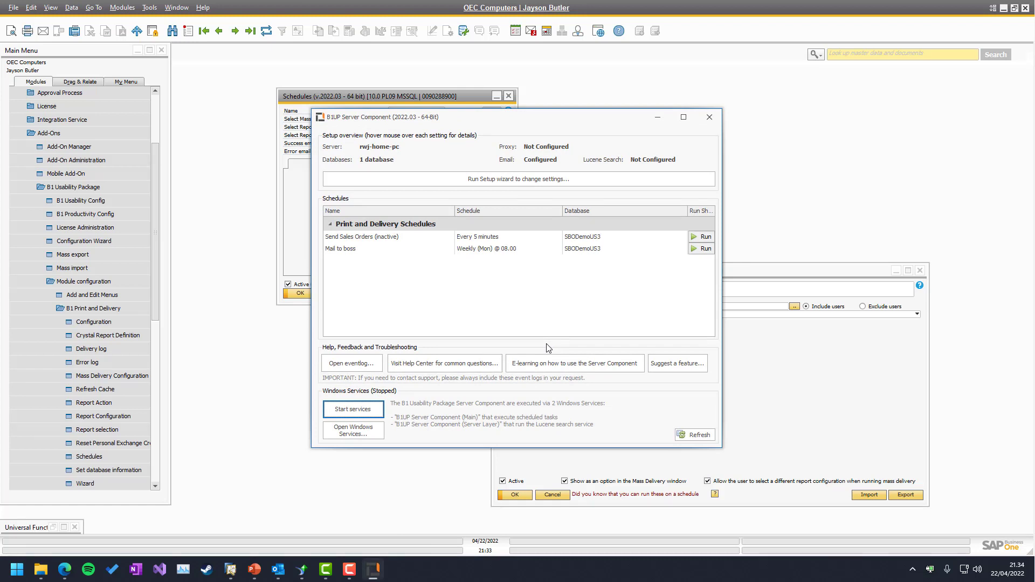
pyautogui.click(386, 251)
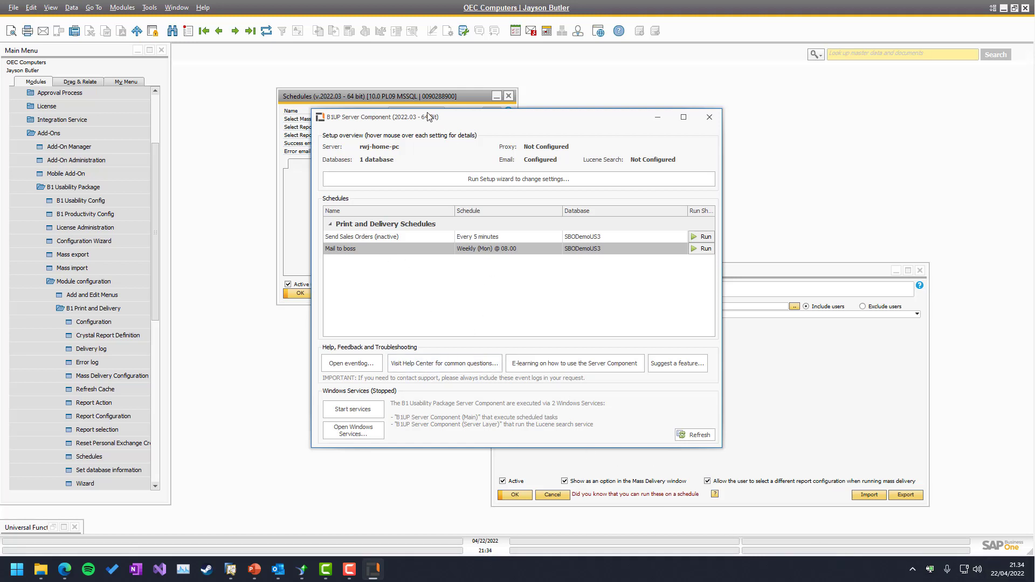
# Move the Server Component window aside and run Mail to boss immediately, waiting for Done
pyautogui.moveTo(419, 117); pyautogui.dragTo(641, 76)
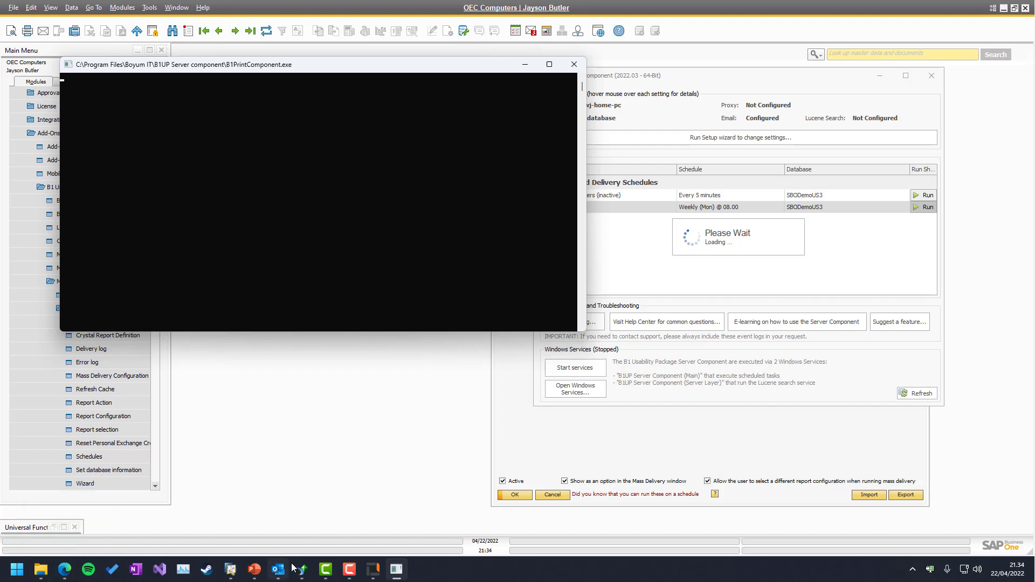
pyautogui.click(65, 569)
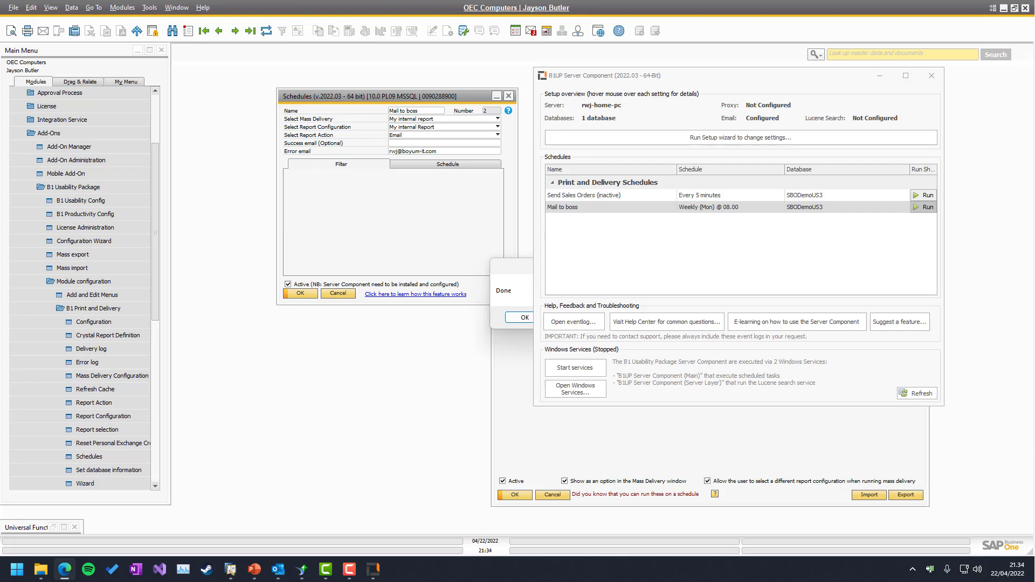
# Acknowledge Done and open the Mail to boss schedule's Report Configuration from its context menu
pyautogui.click(513, 318)
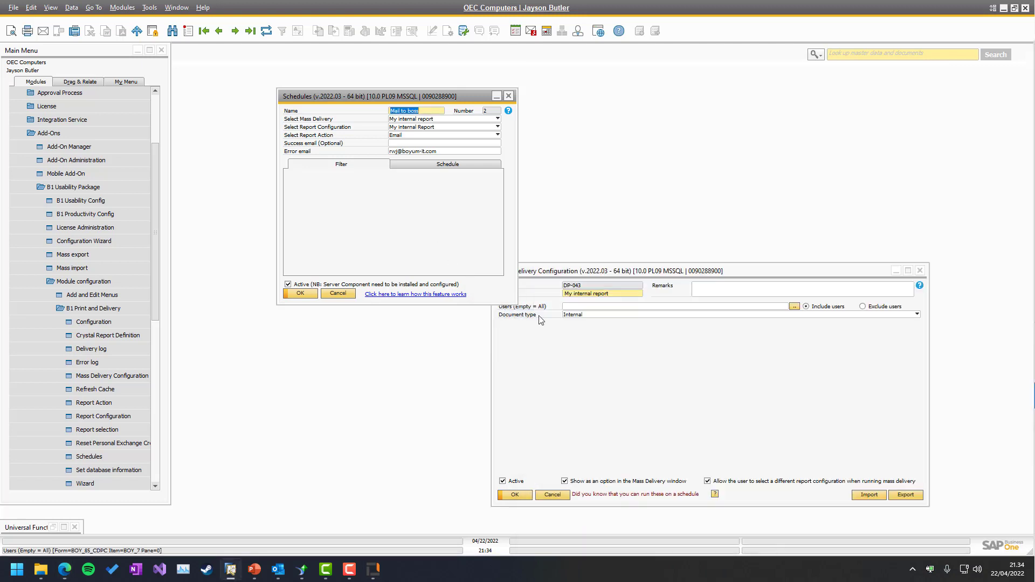
pyautogui.rightClick(419, 189)
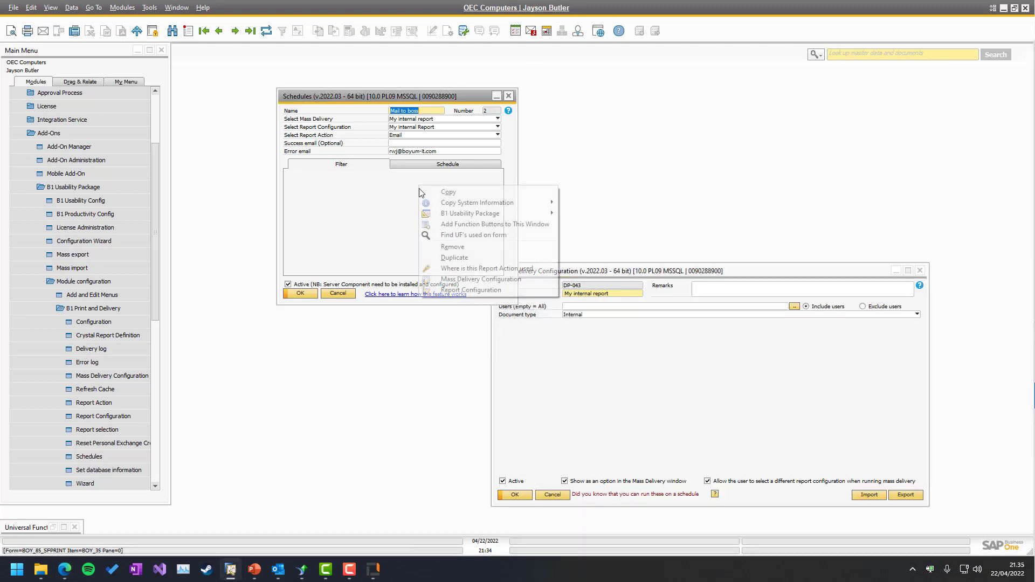
pyautogui.click(463, 290)
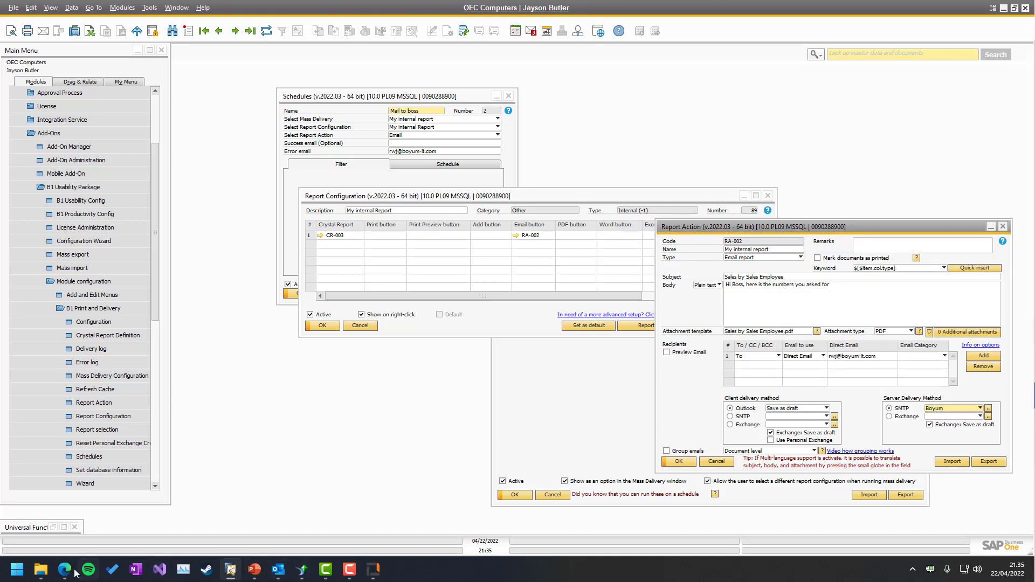
# Check the received report email in the Outlook inbox, then minimise it
pyautogui.moveTo(65, 569)
pyautogui.click(106, 508)
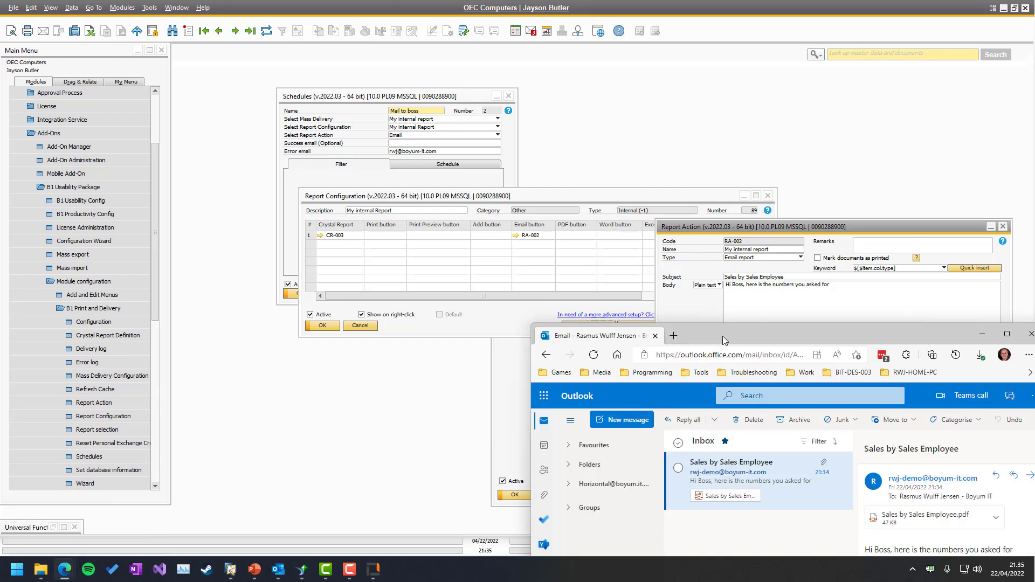
pyautogui.moveTo(709, 339); pyautogui.dragTo(544, 156)
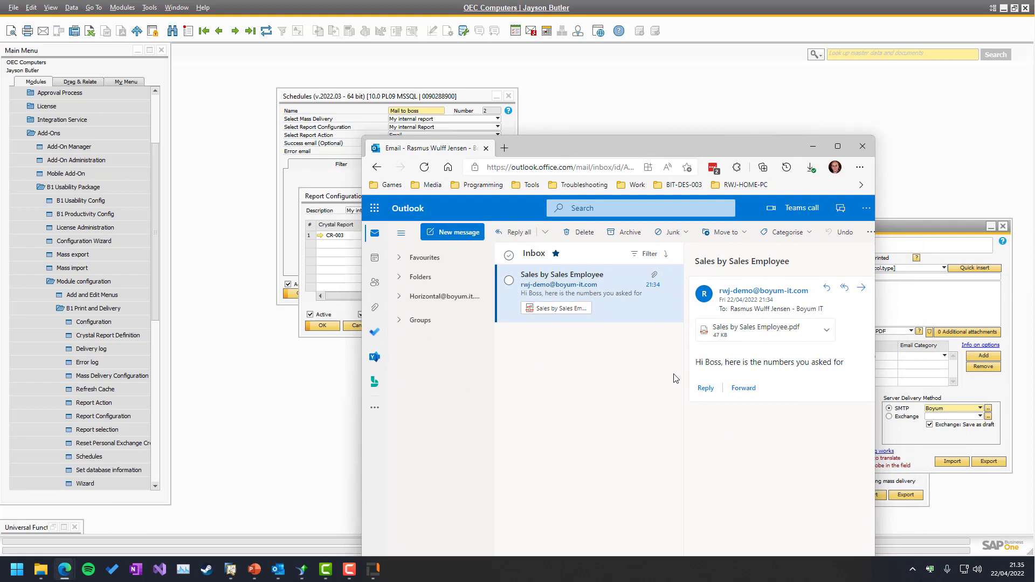
pyautogui.click(814, 146)
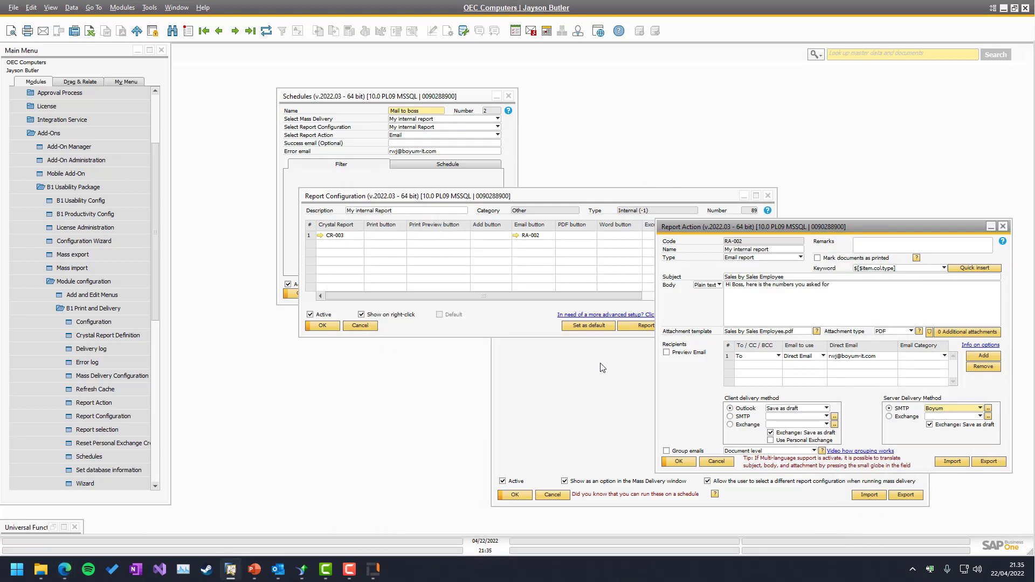